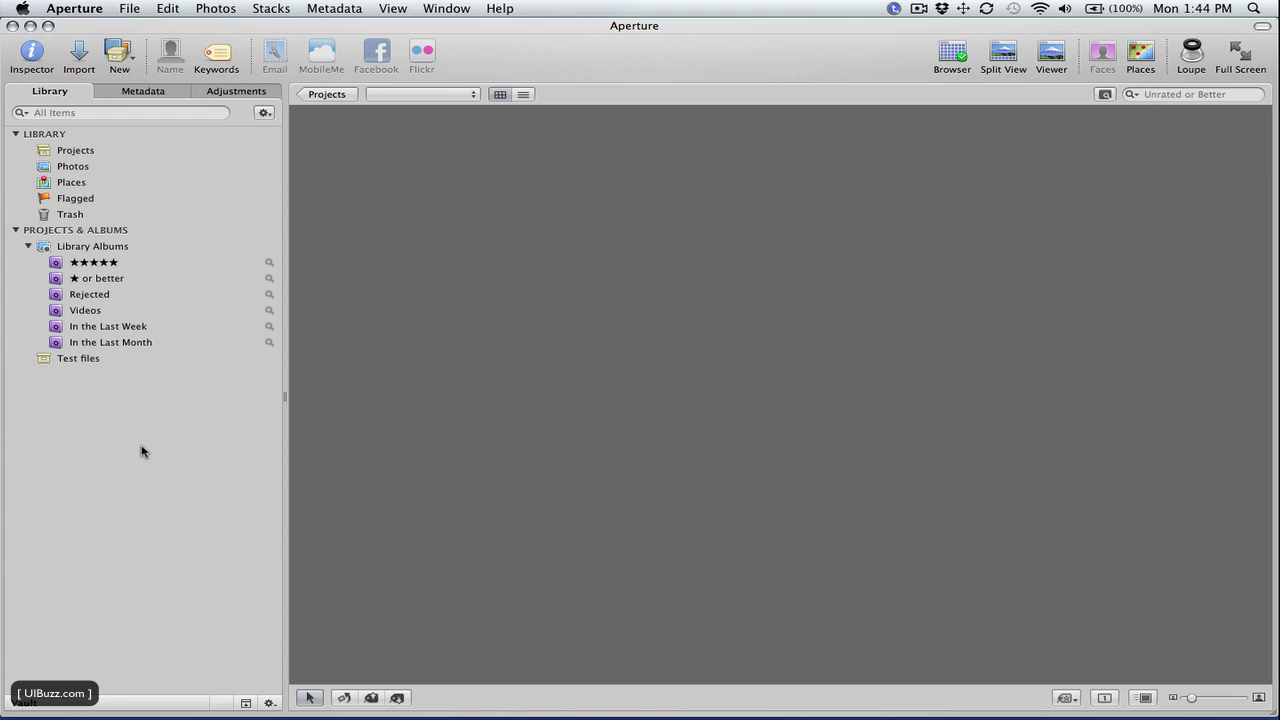
Create a new project named "My new project".
left_click(130, 9)
mouse_move(136, 27)
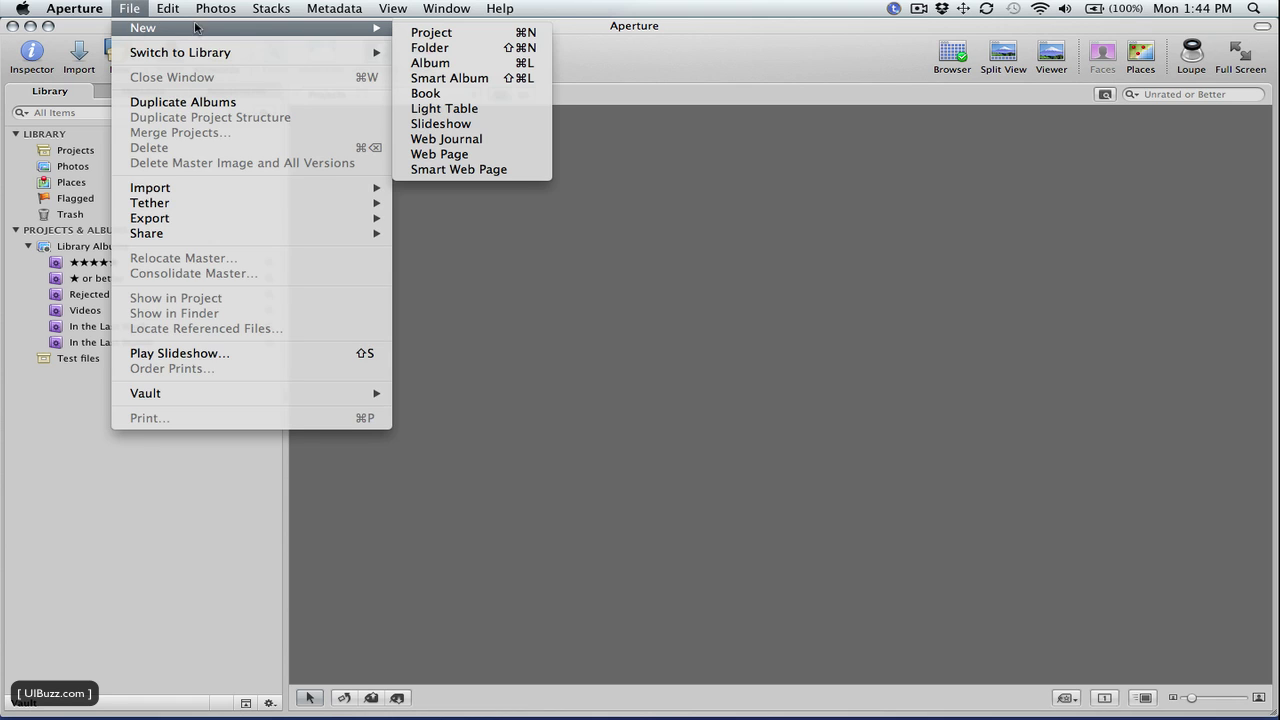
left_click(420, 32)
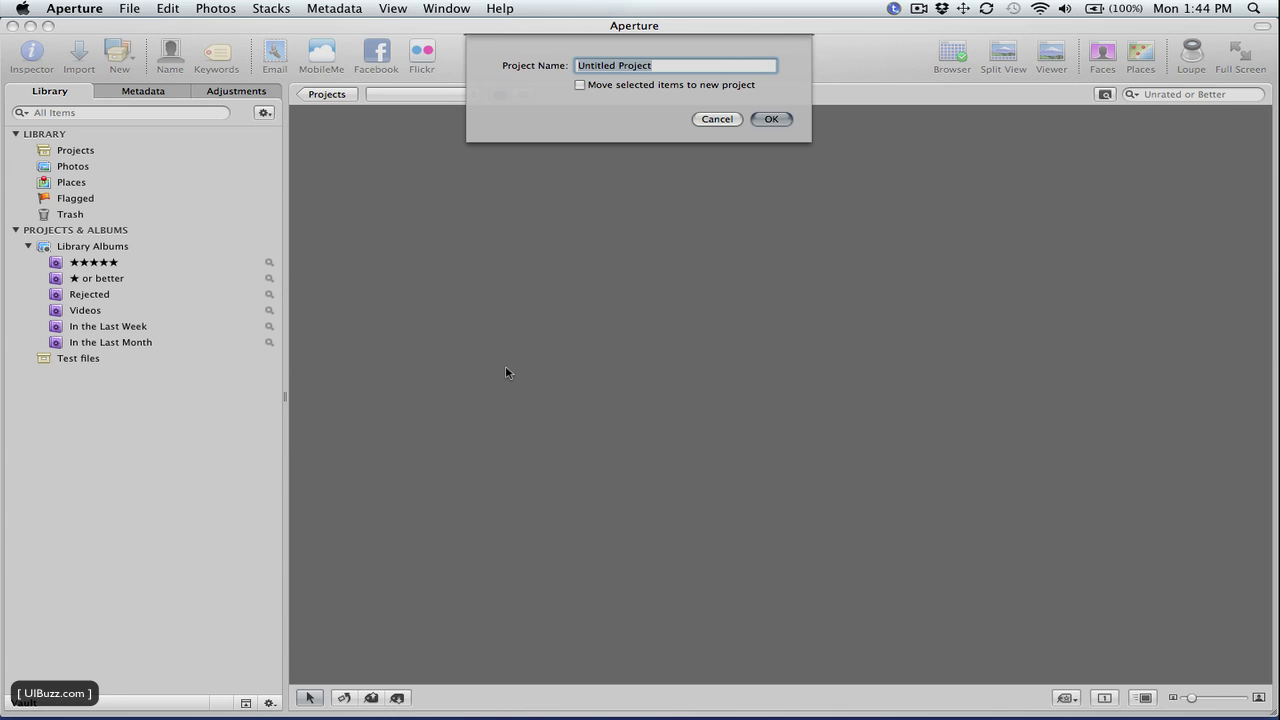
type("My new project")
left_click(766, 120)
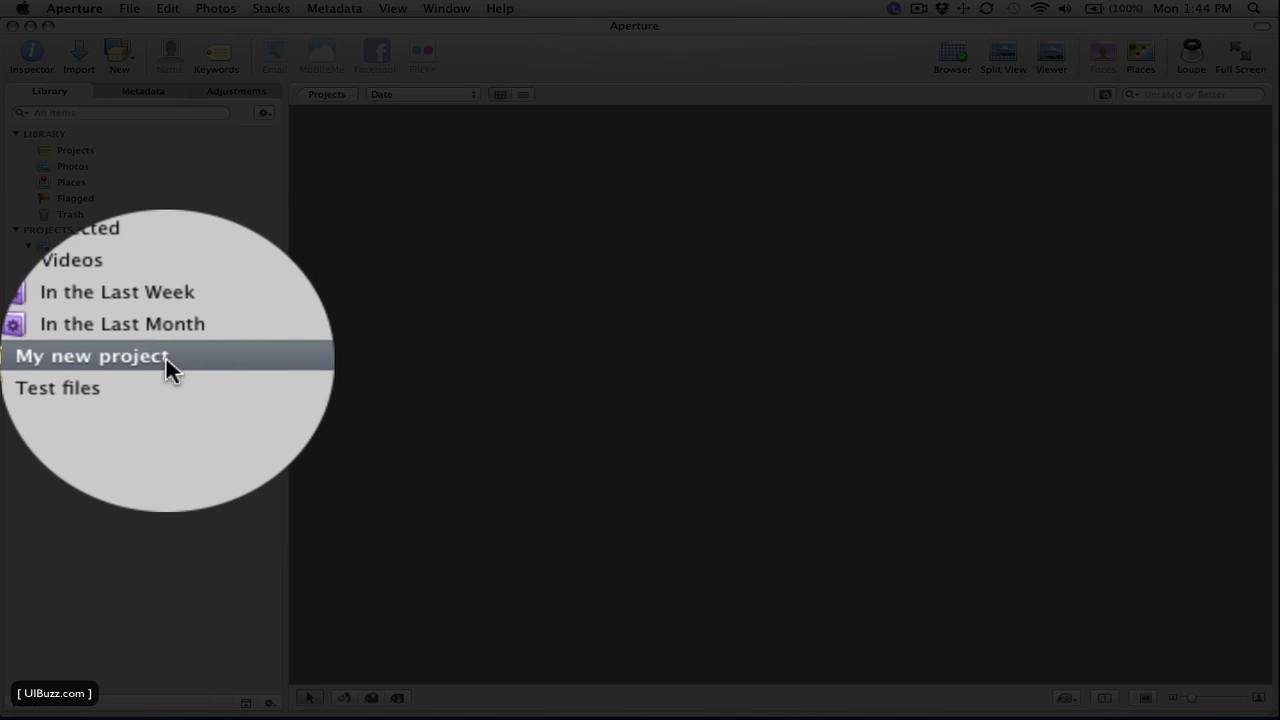
View the contents of the Test files project and My new project, and display the overview of all projects.
left_click(156, 372)
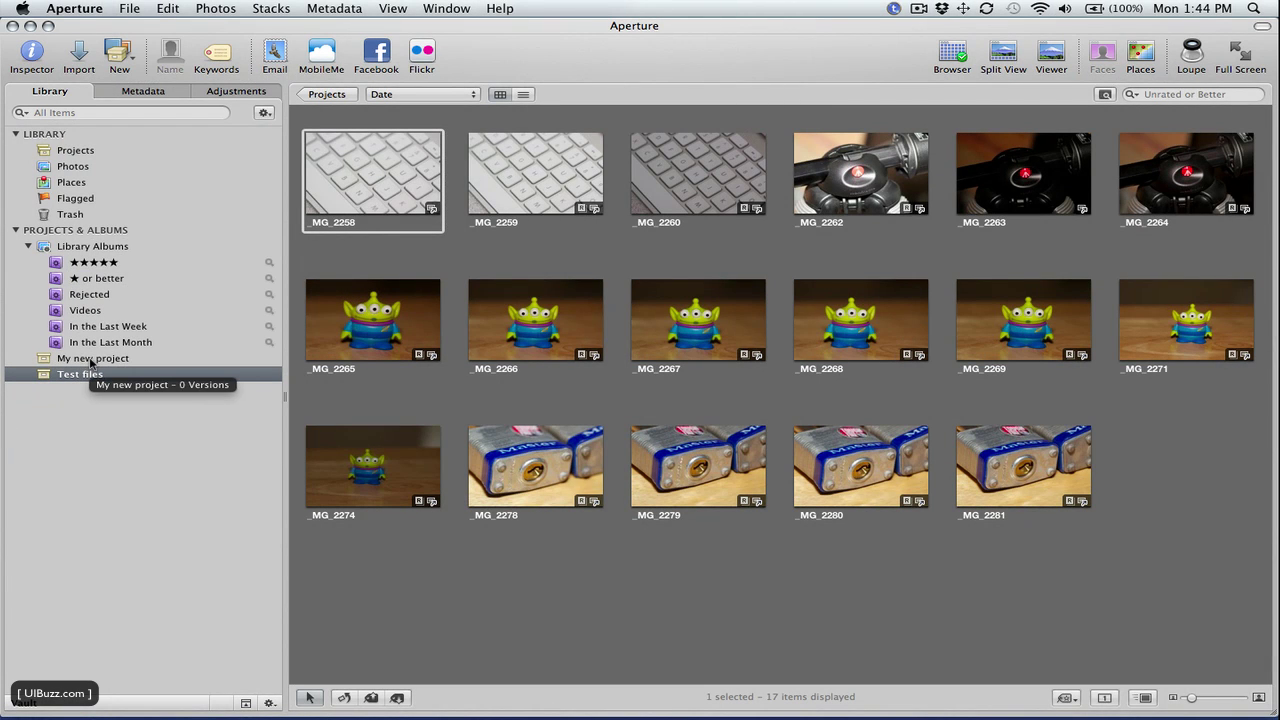
left_click(92, 360)
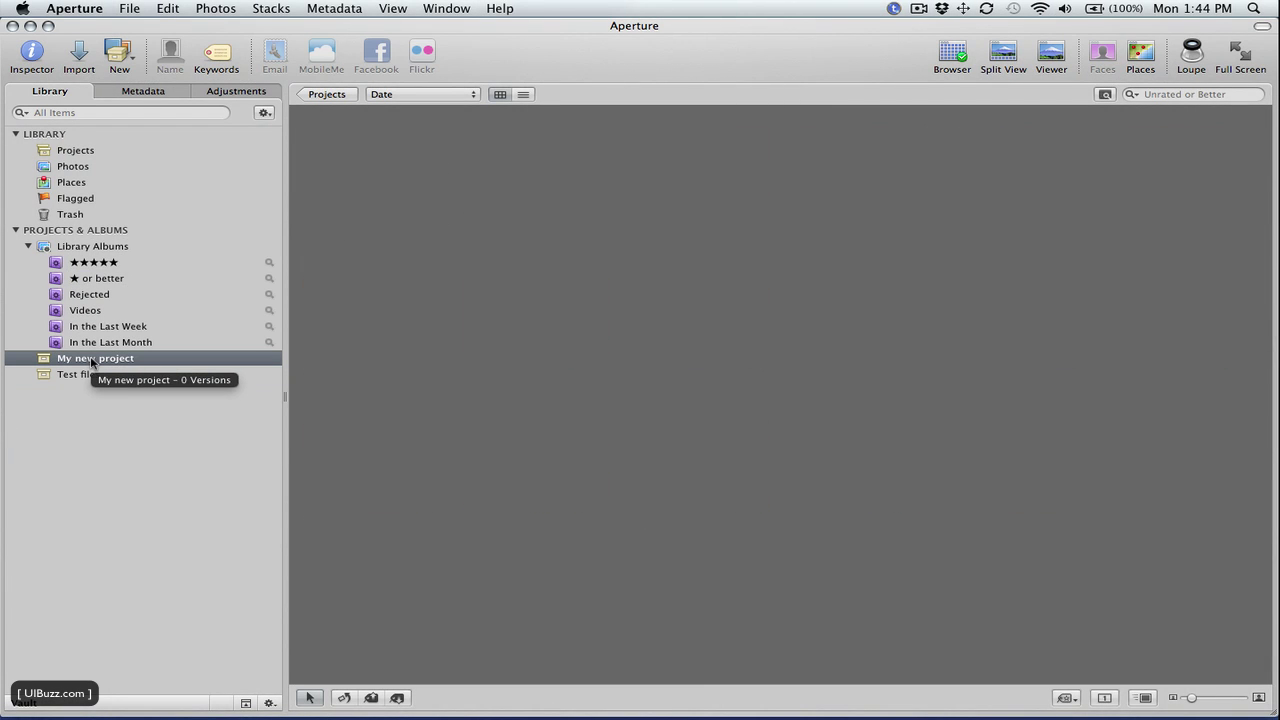
left_click(62, 152)
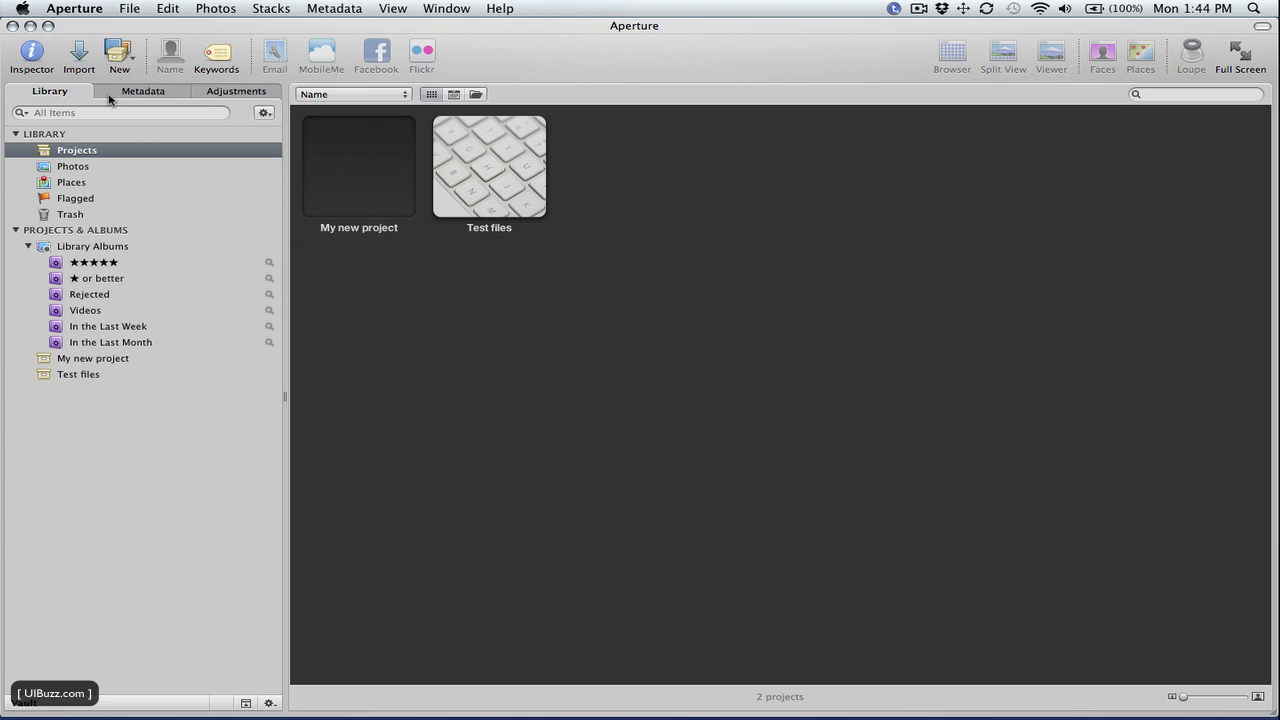
Start a file import and choose the Still life folder on the Desktop as the source.
left_click(77, 53)
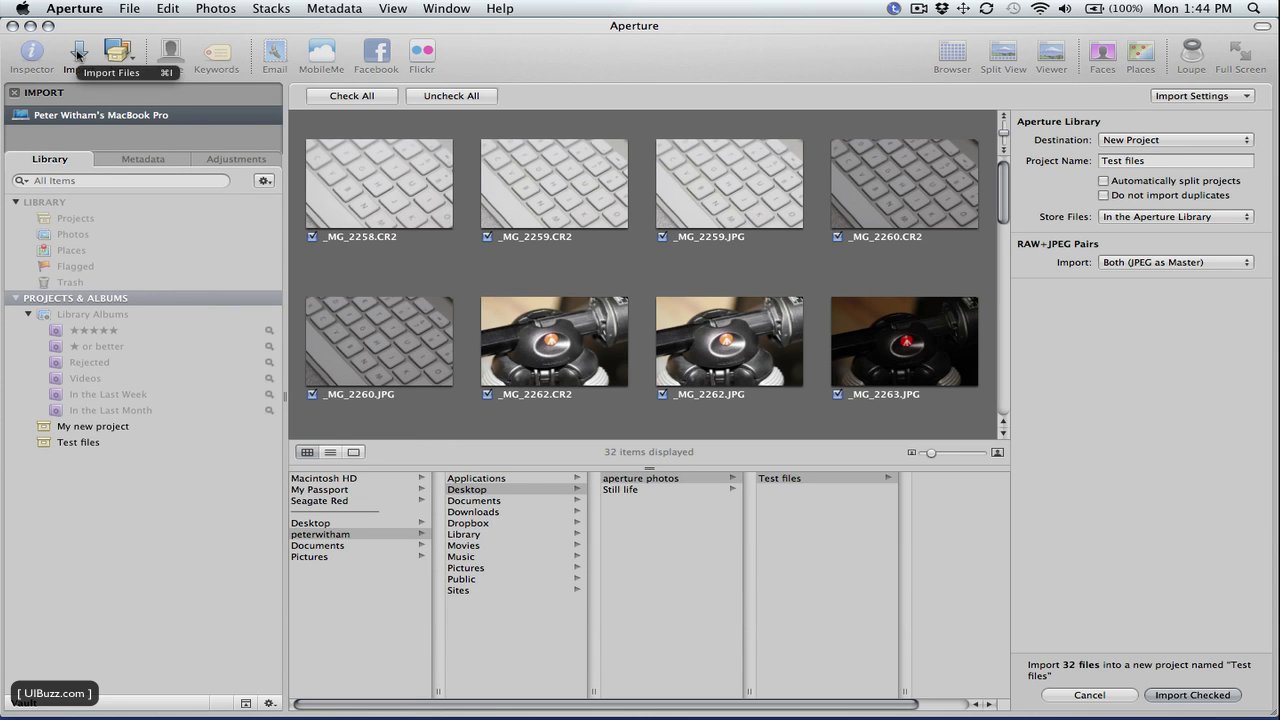
key("F11")
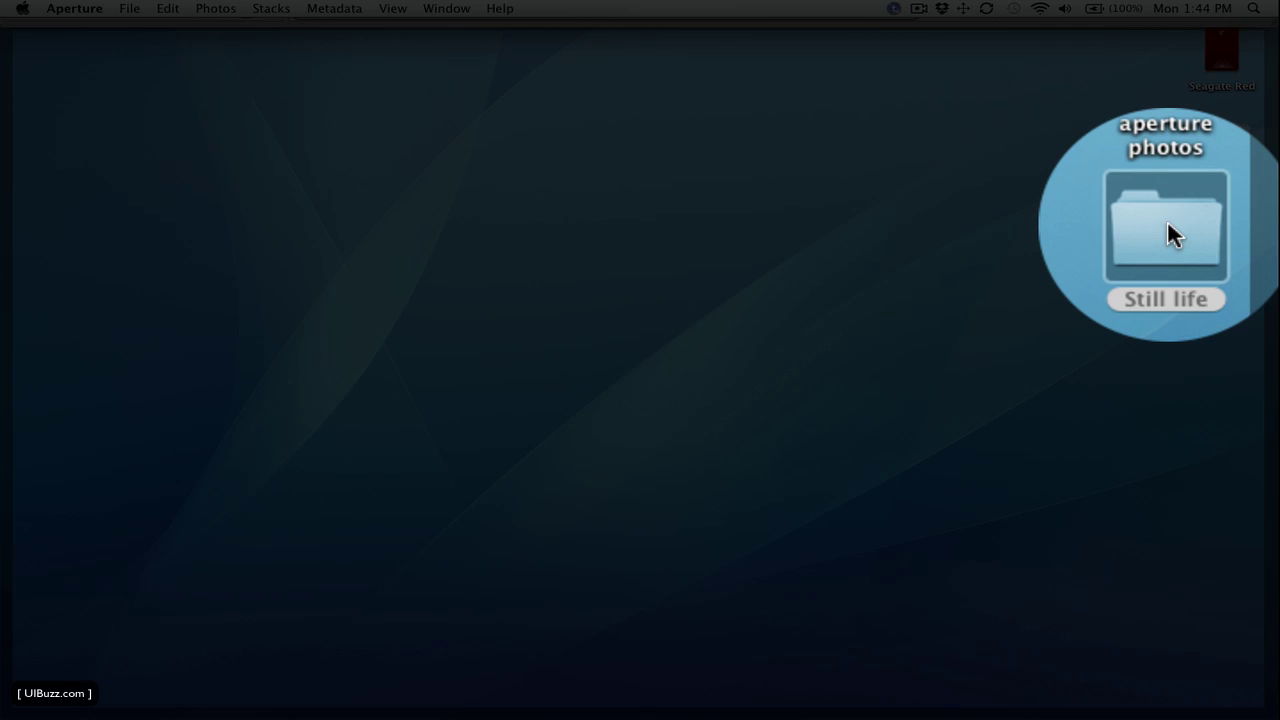
key("F11")
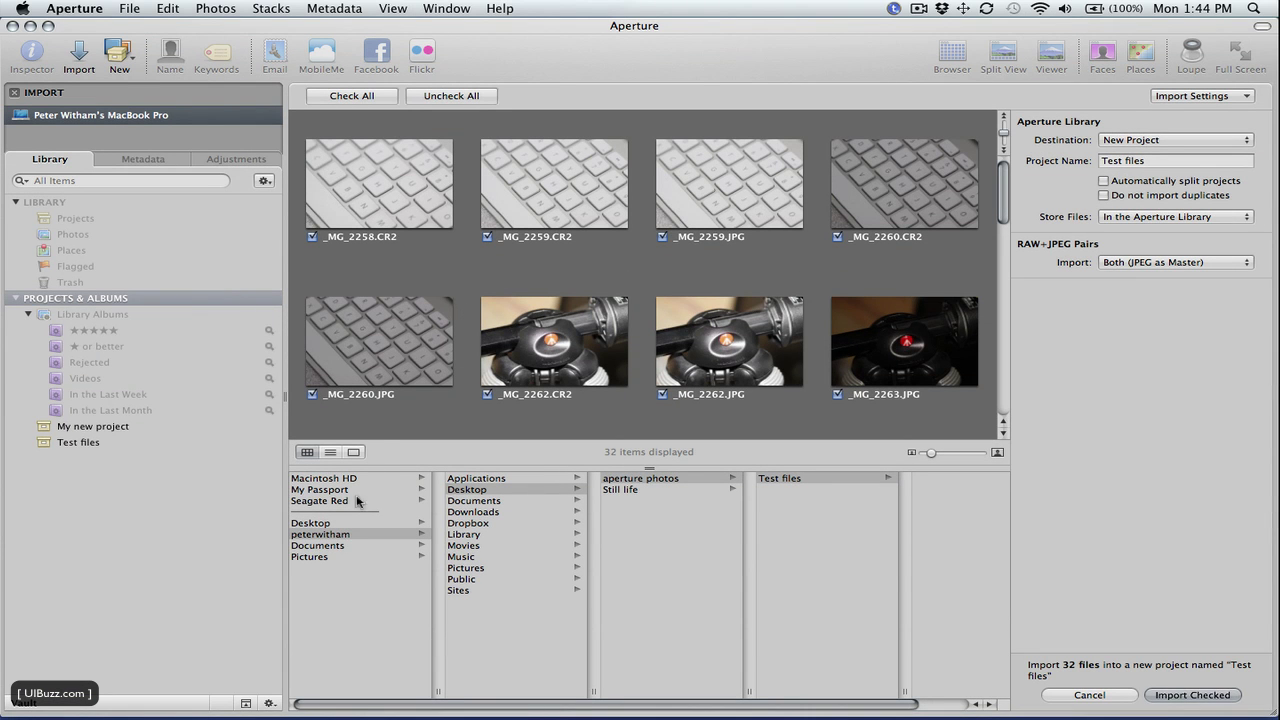
left_click(337, 526)
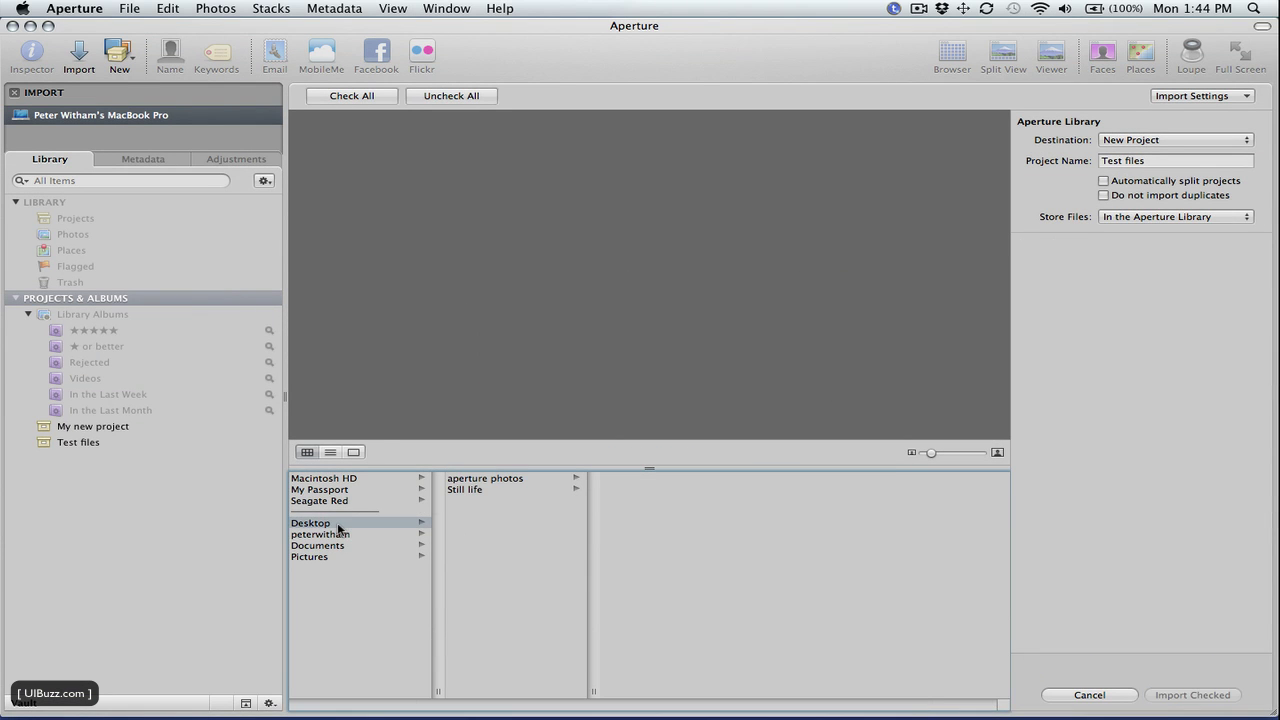
left_click(466, 489)
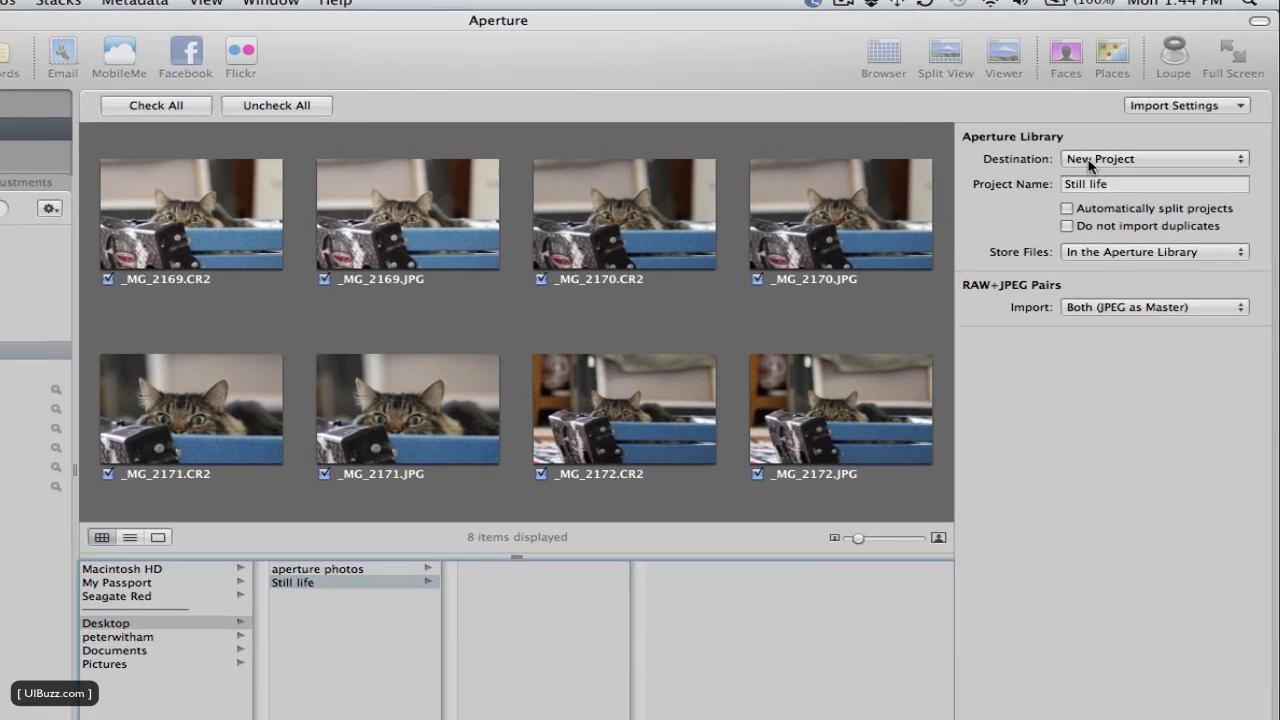
Set the import destination to the existing project My new project.
left_click(1121, 140)
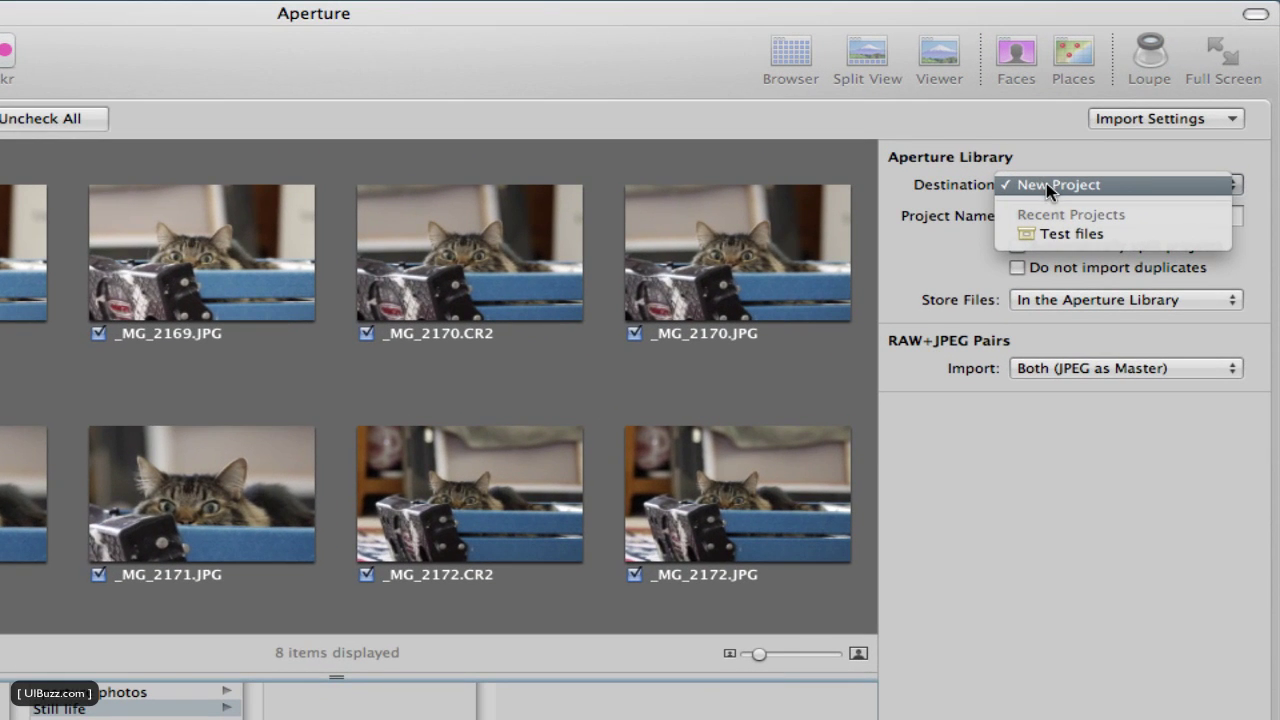
left_click(1054, 234)
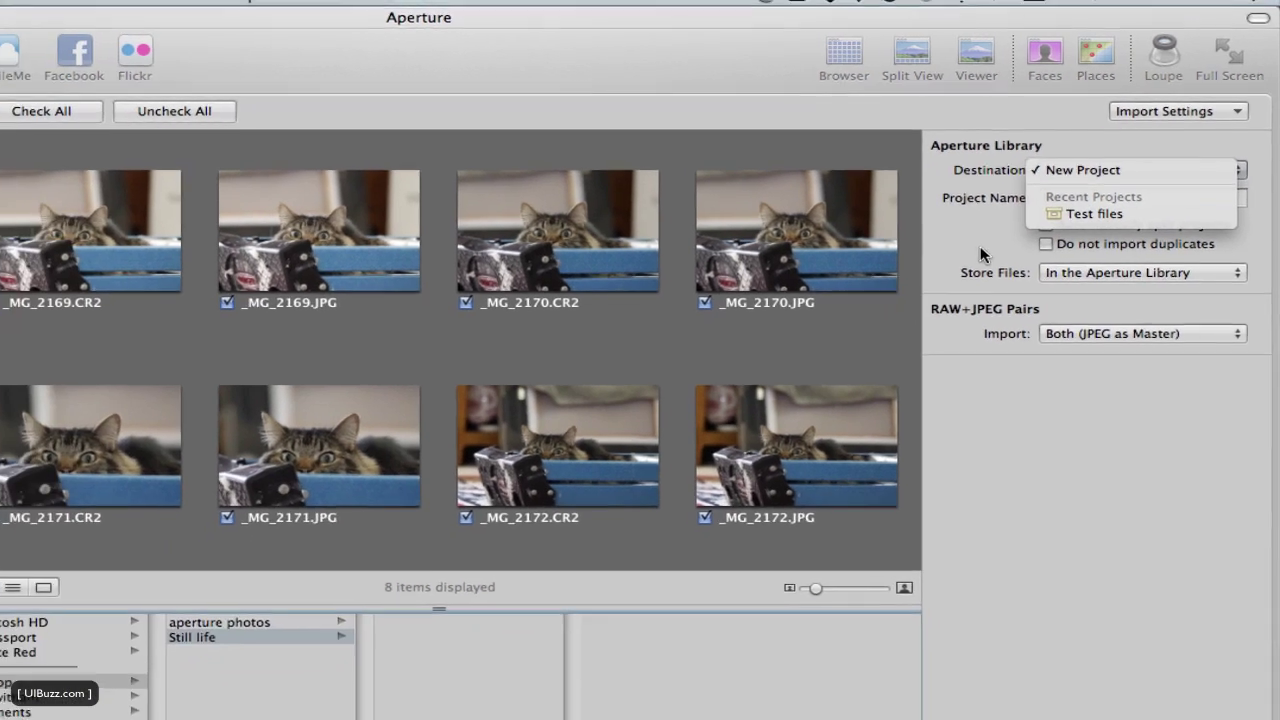
left_click(940, 272)
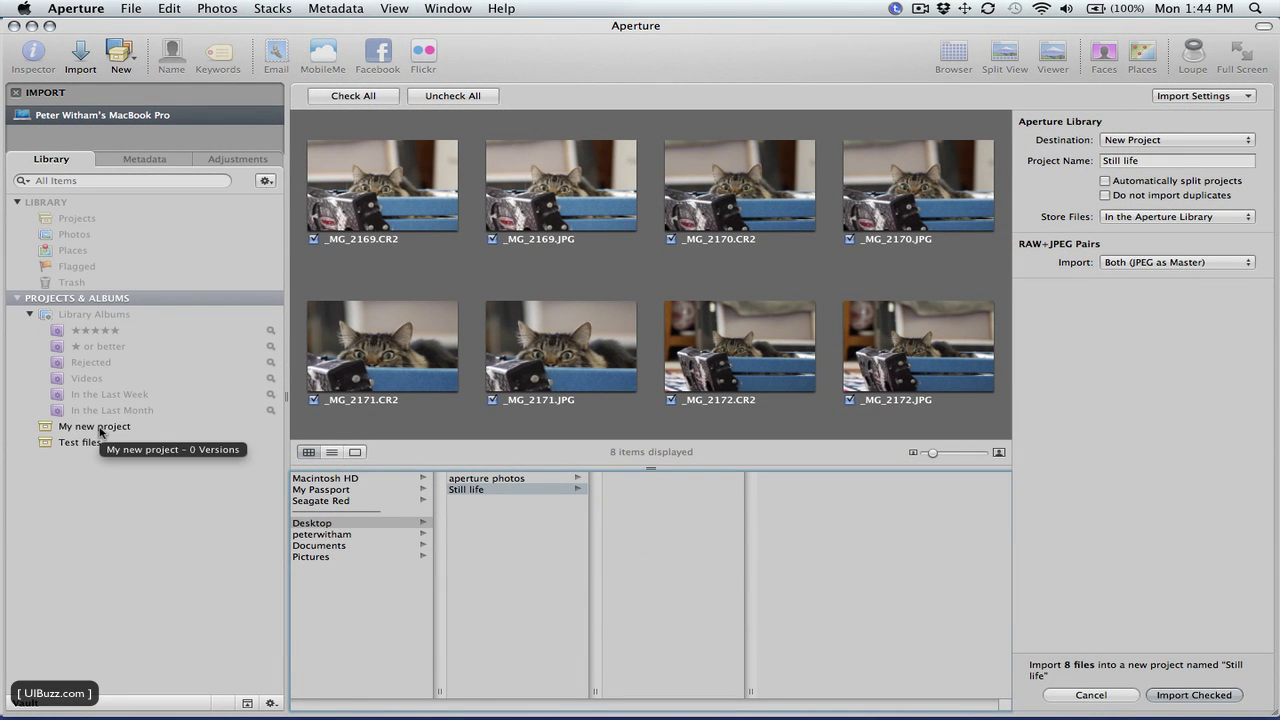
left_click(100, 429)
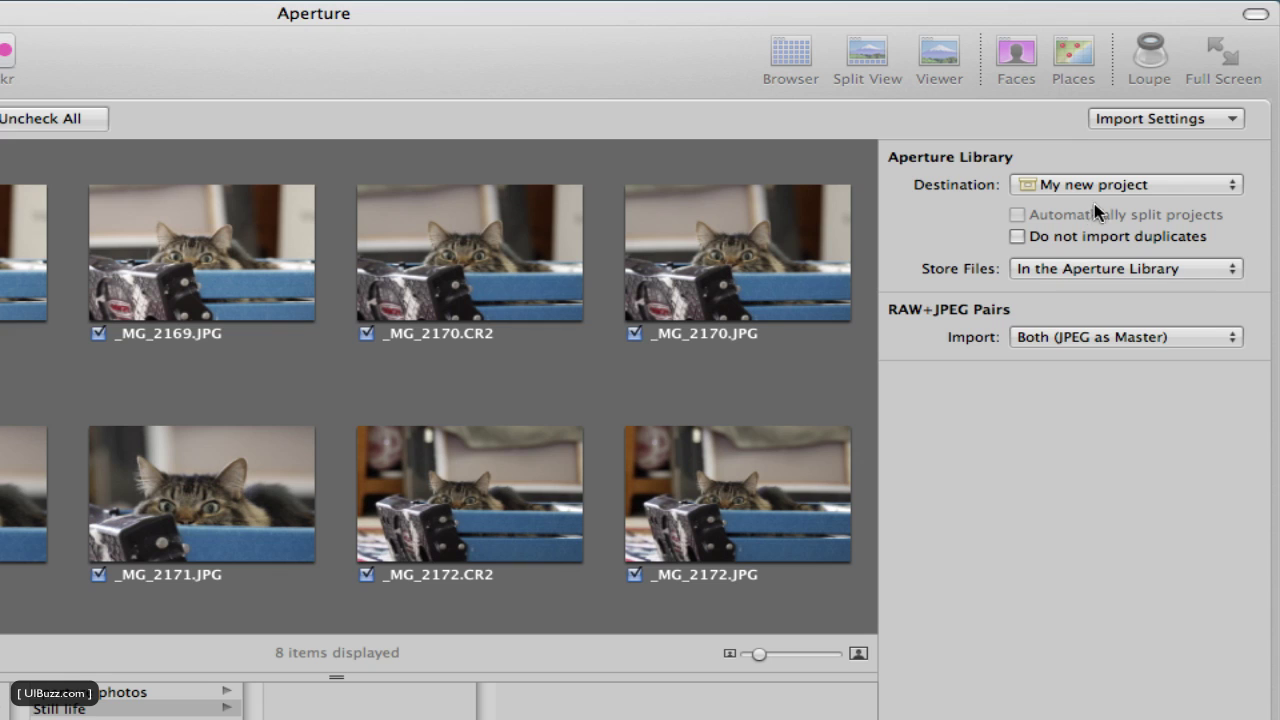
Store the imported files in their current location and import RAW+JPEG pairs as Both (RAW as Master).
left_click(1060, 270)
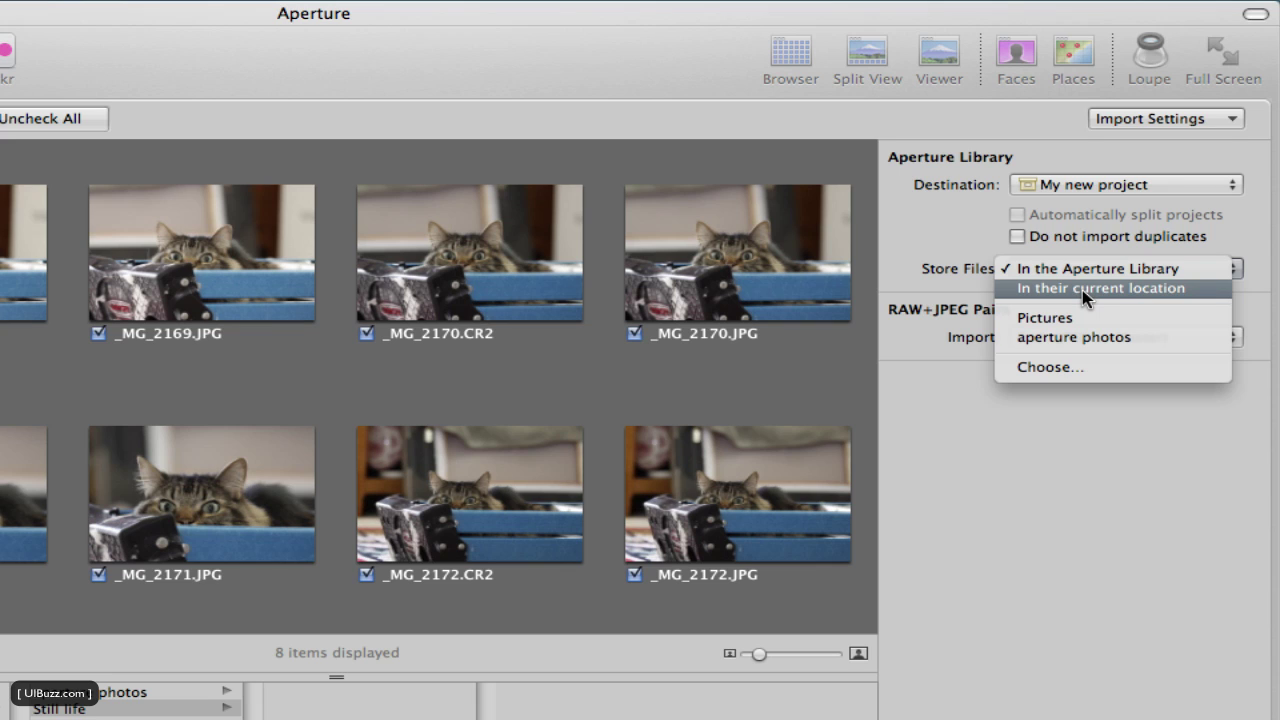
left_click(1085, 290)
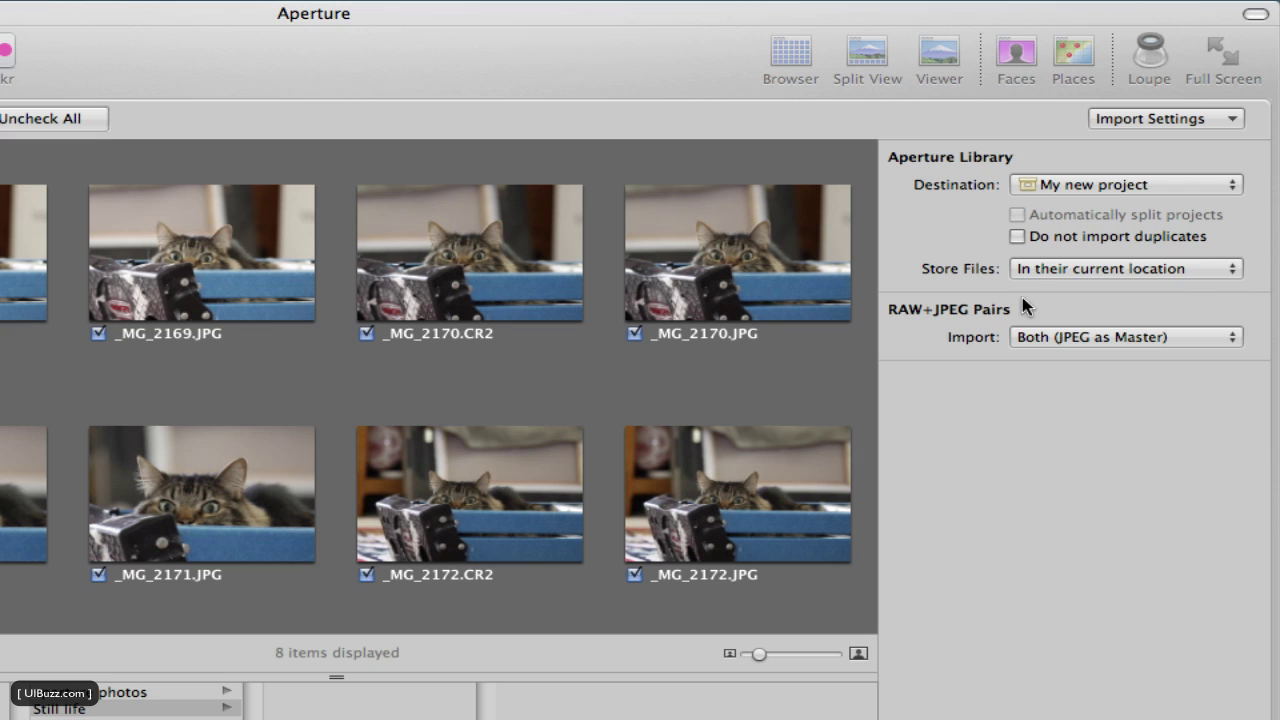
left_click(1067, 345)
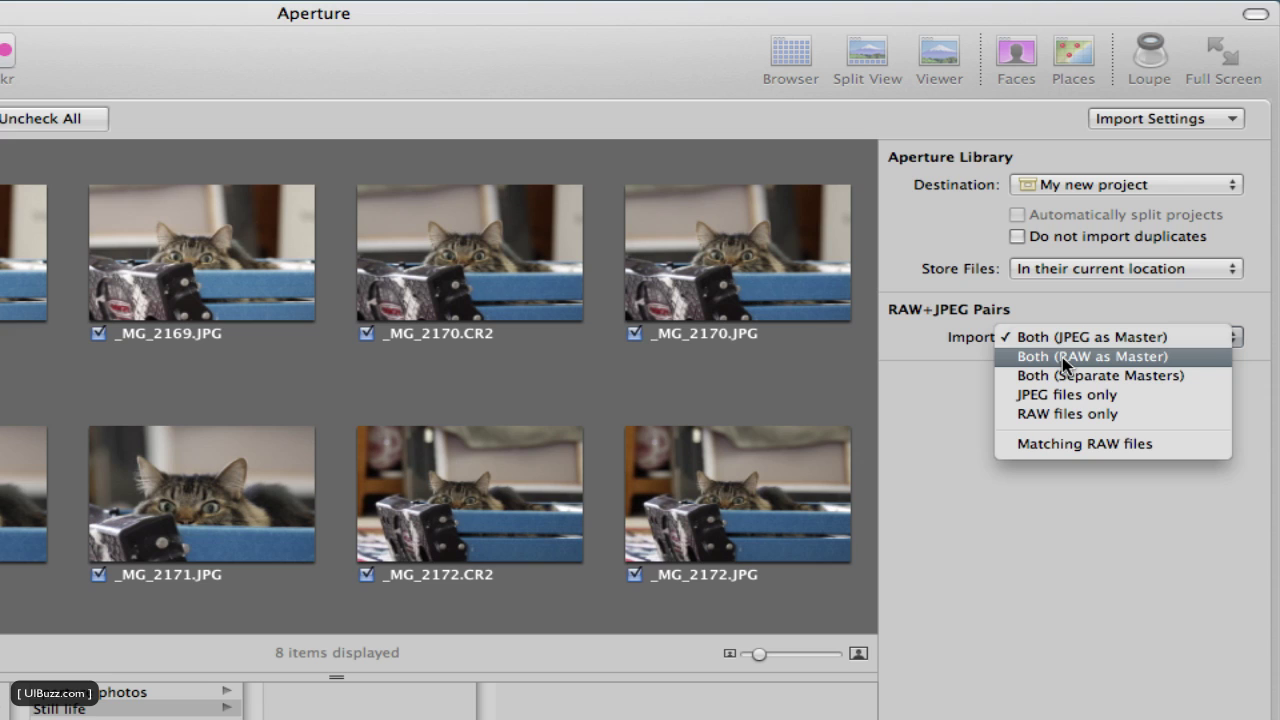
left_click(1062, 357)
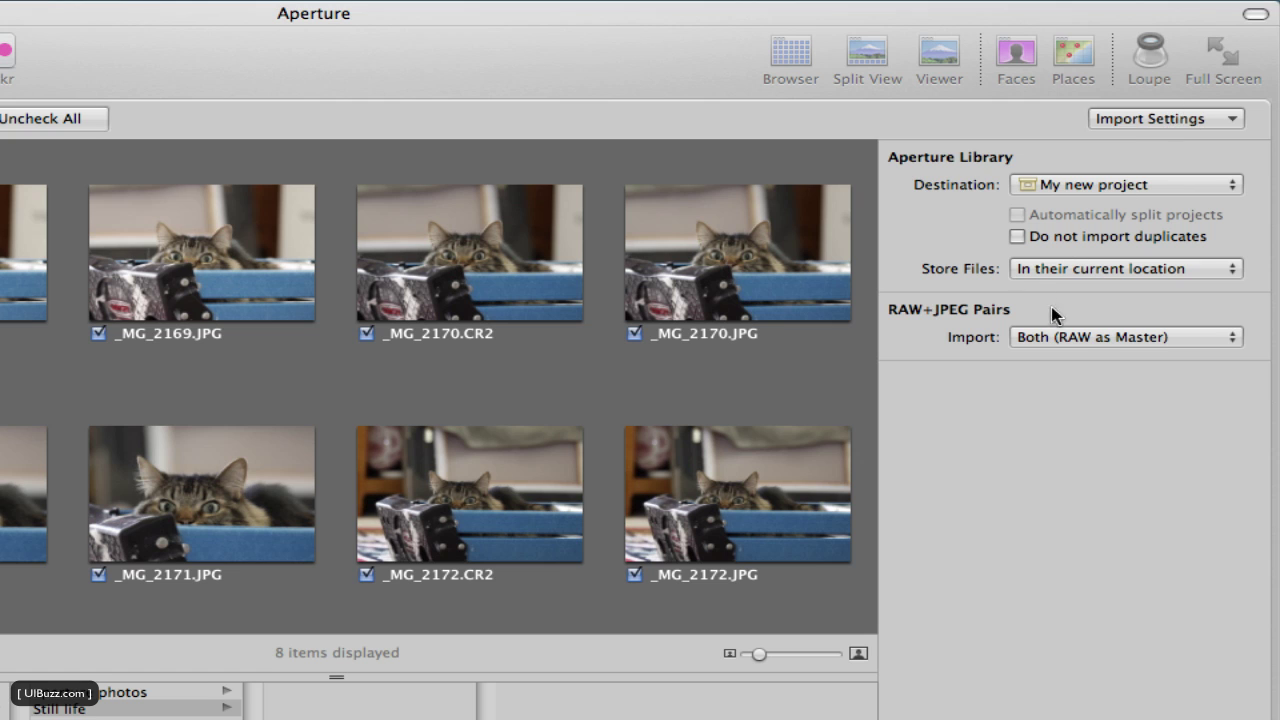
Show the File Info import section, inspect the details of _MG_2169.CR2, and hide the section again.
left_click(1151, 117)
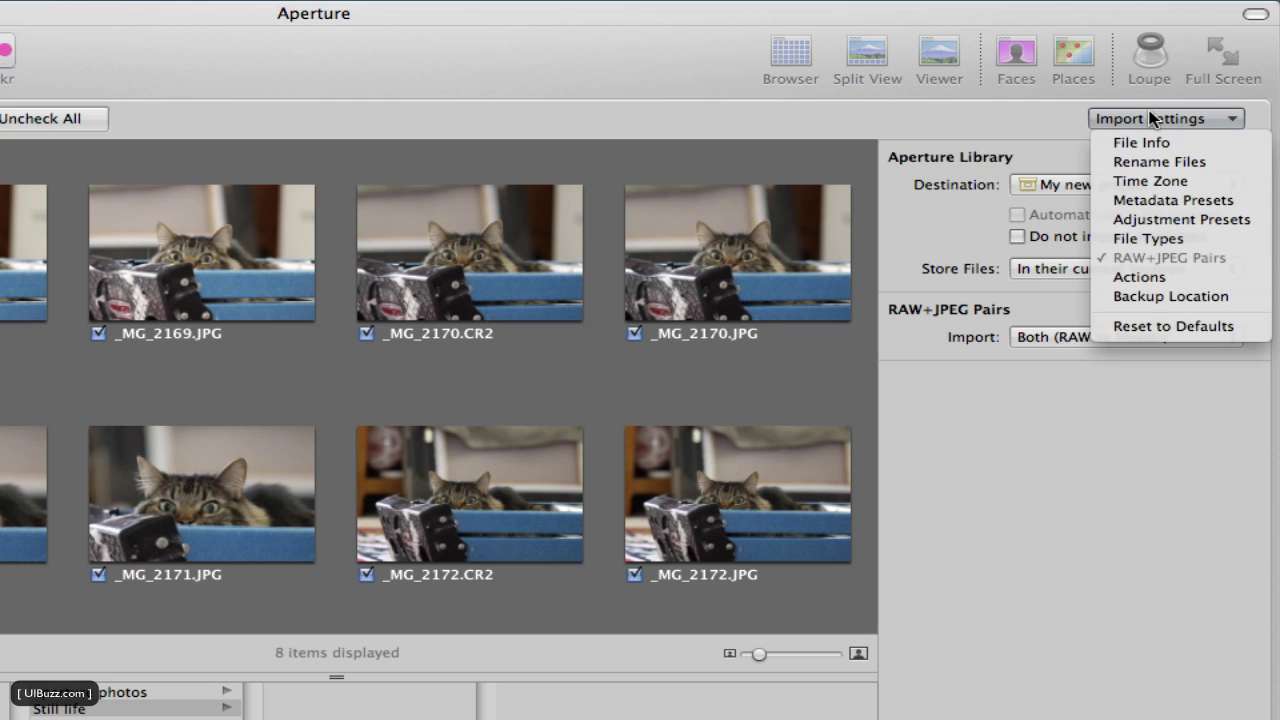
left_click(1150, 142)
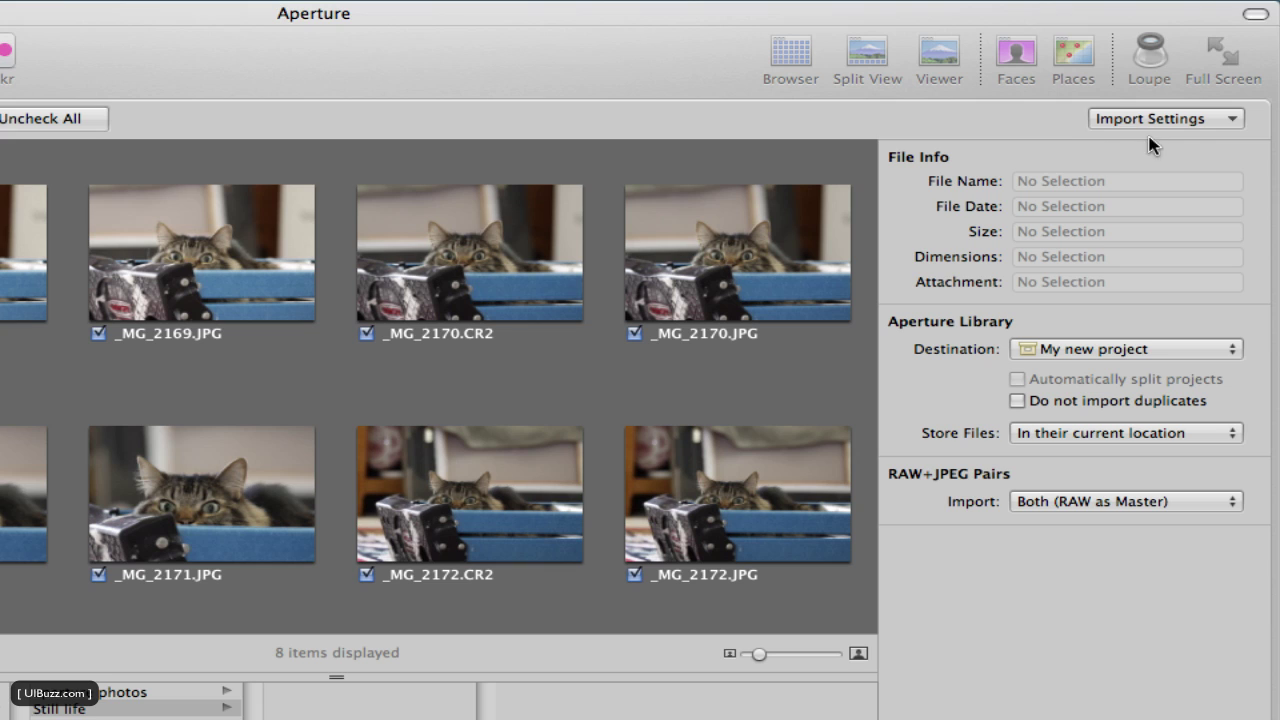
left_click(25, 255)
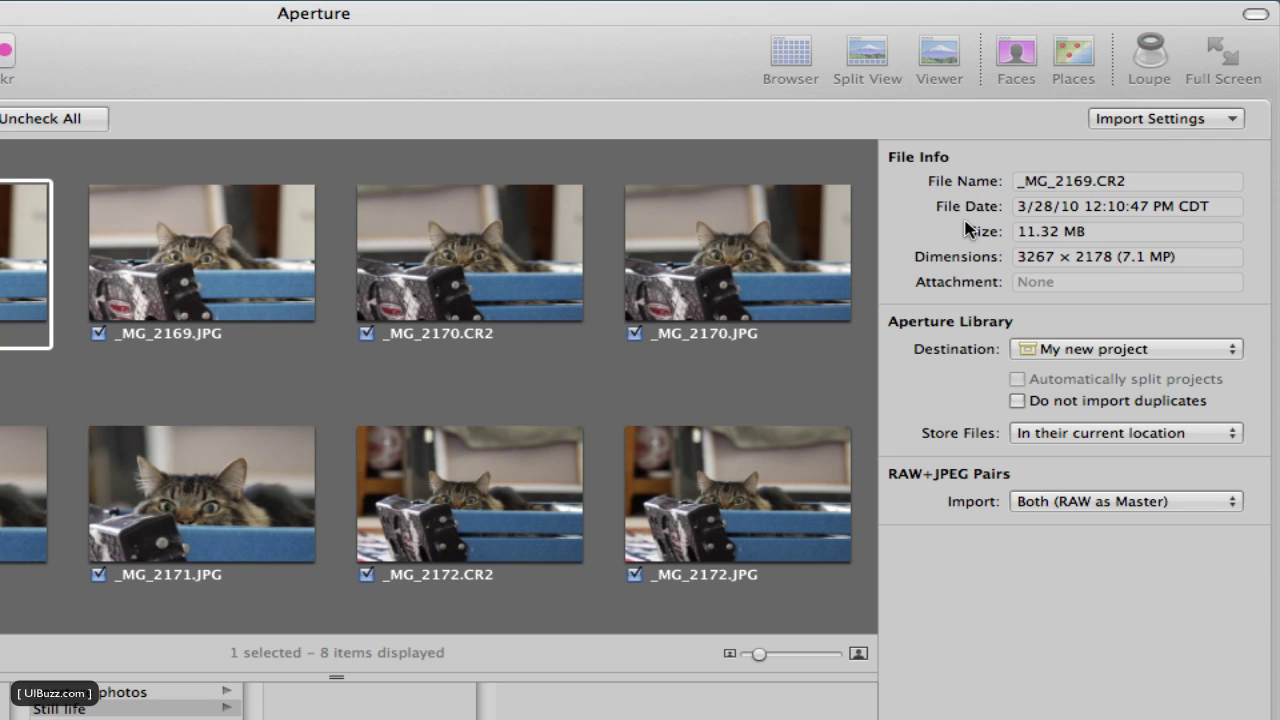
left_click(1170, 119)
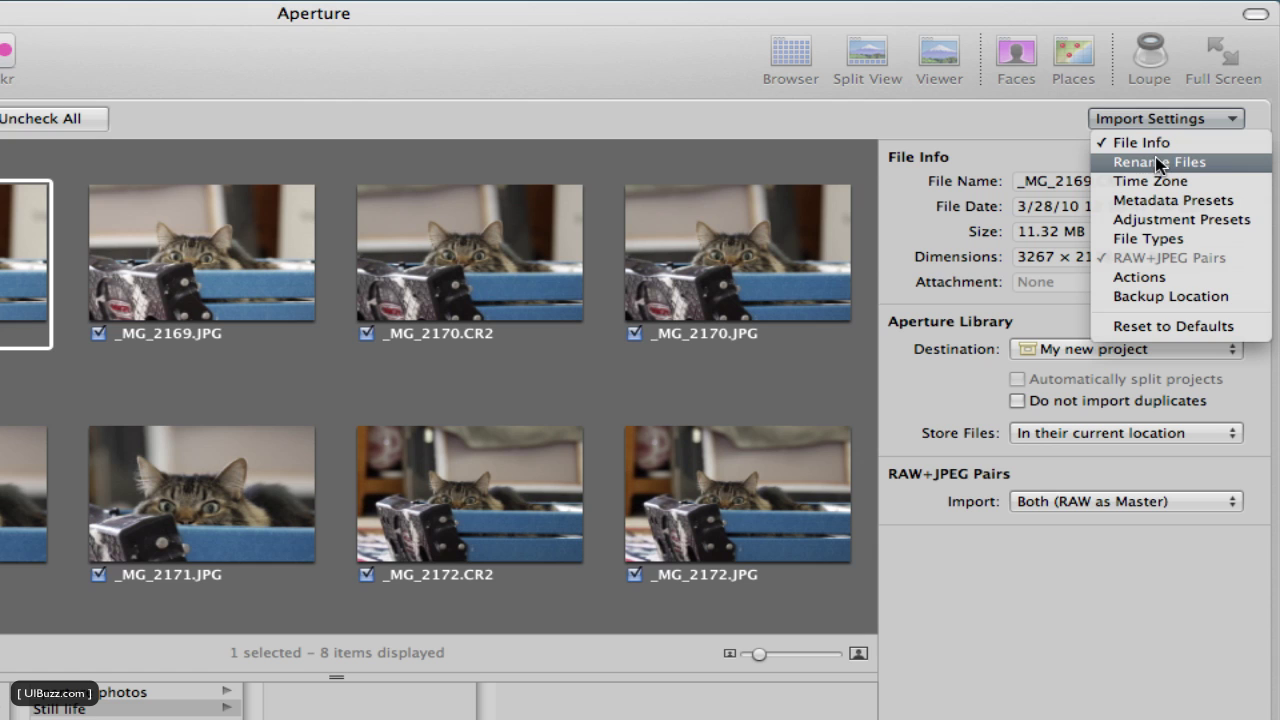
left_click(1157, 145)
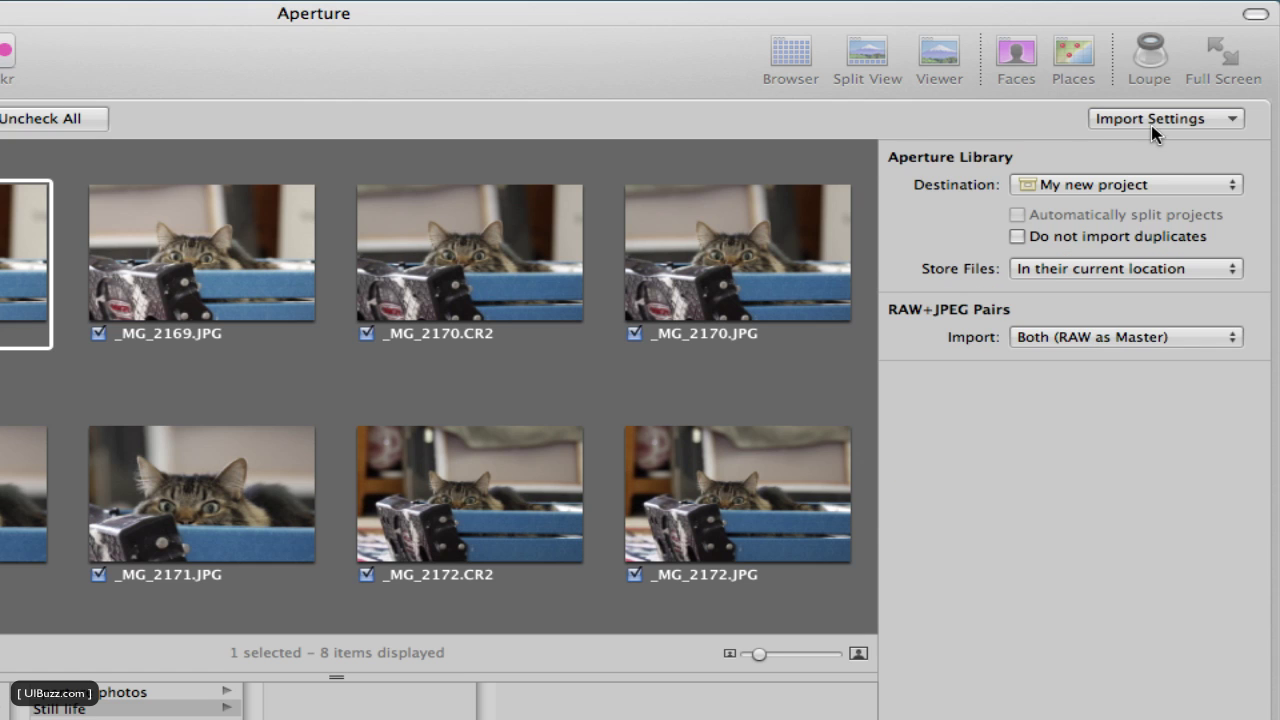
Show the Time Zone import section to view its camera and actual time options, and hide it again.
left_click(1150, 119)
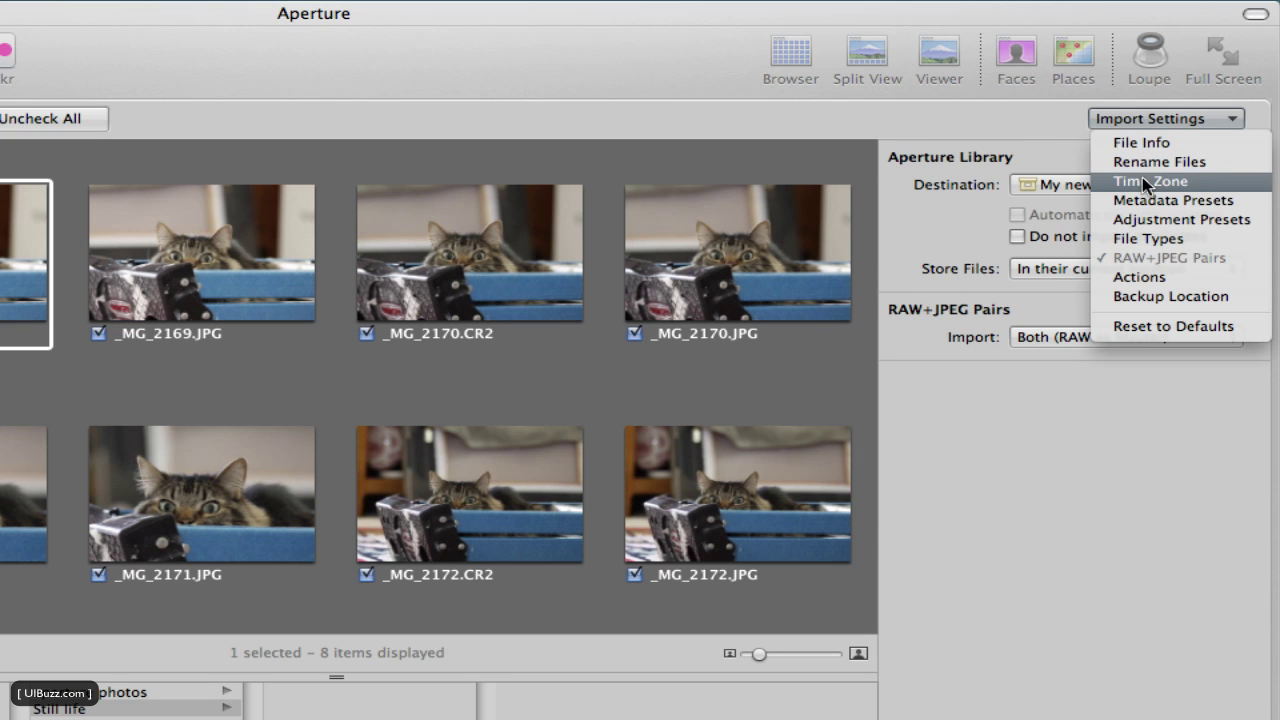
left_click(1142, 181)
left_click(1140, 117)
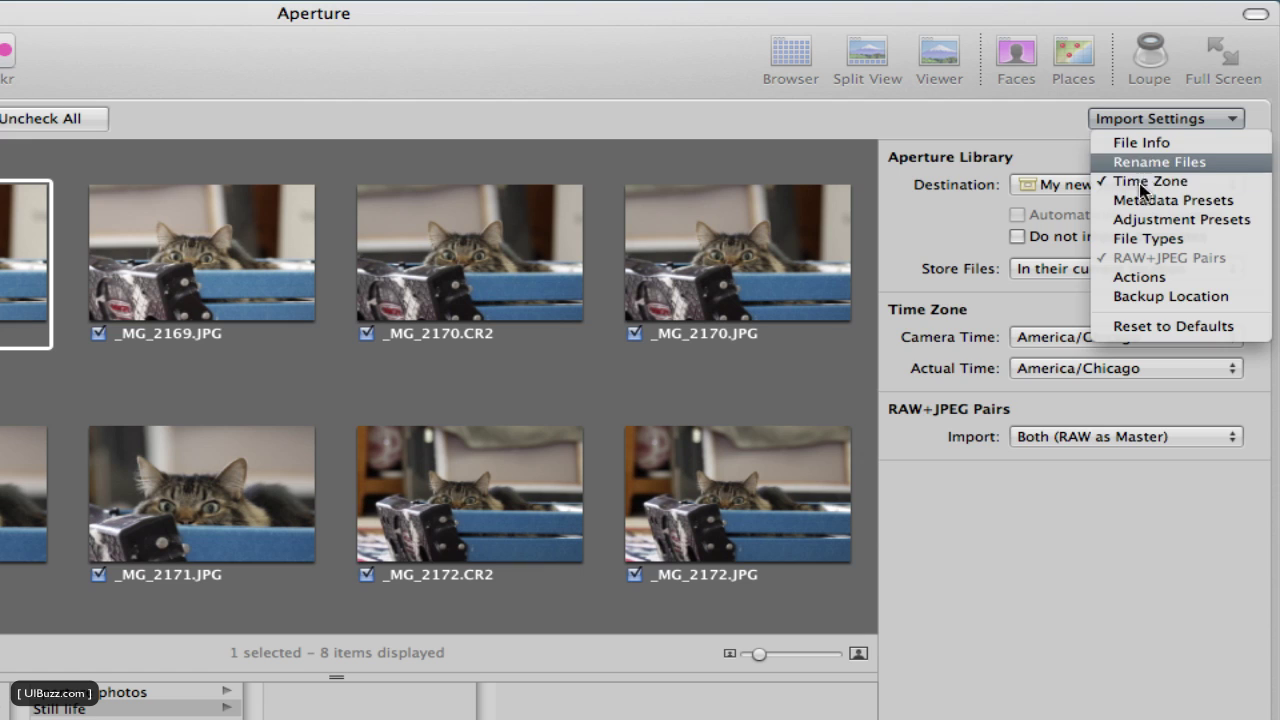
left_click(1145, 184)
Show the Adjustment Presets import section, browse the available preset categories without choosing one, and hide the section again.
left_click(1140, 118)
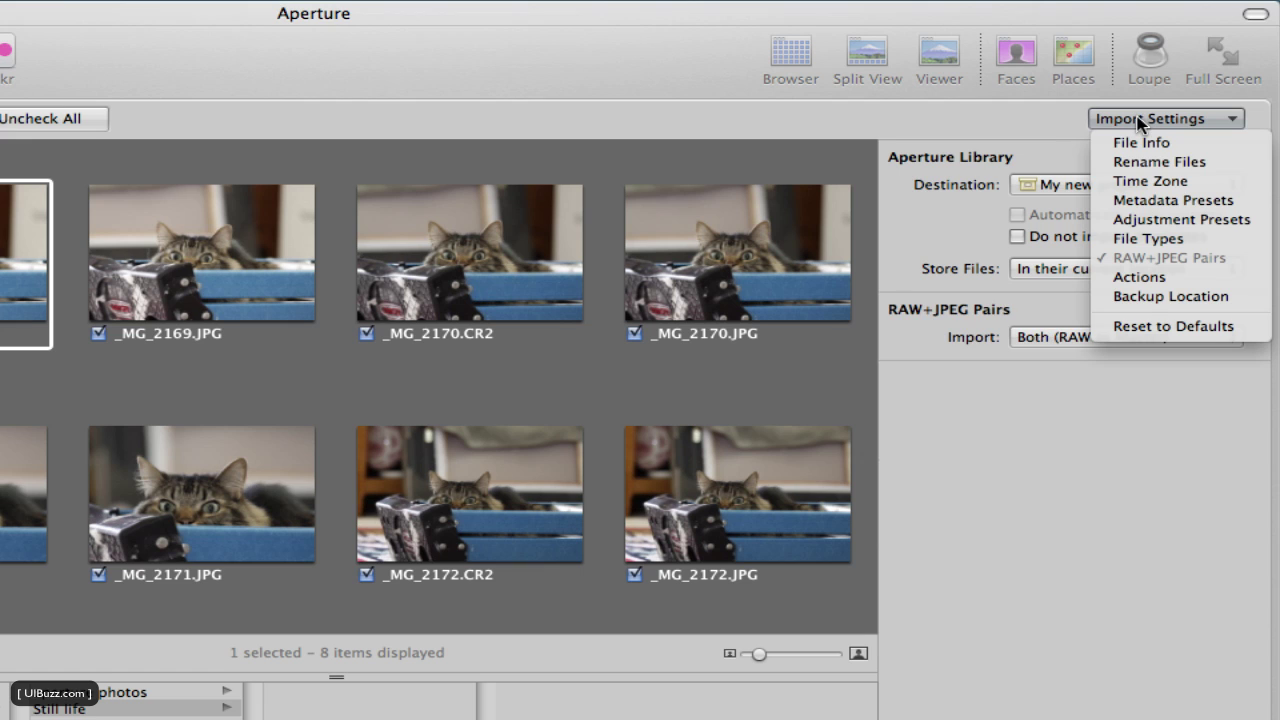
left_click(1150, 220)
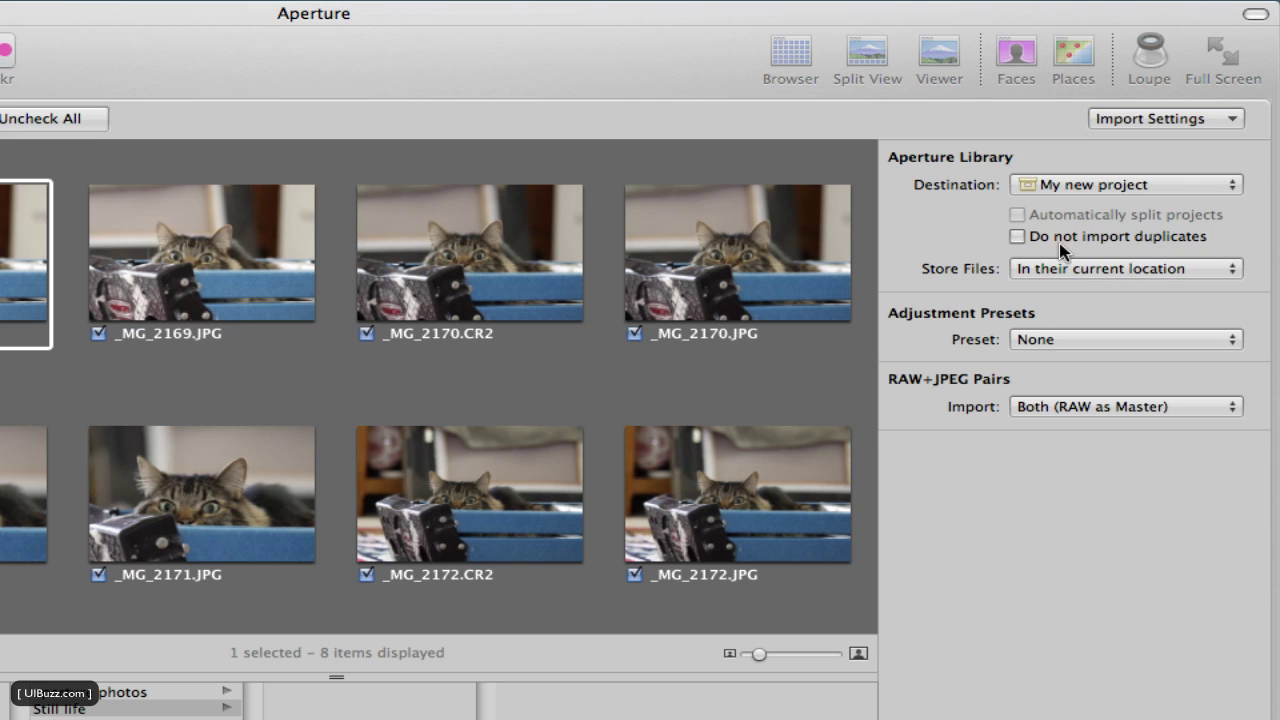
left_click(1051, 342)
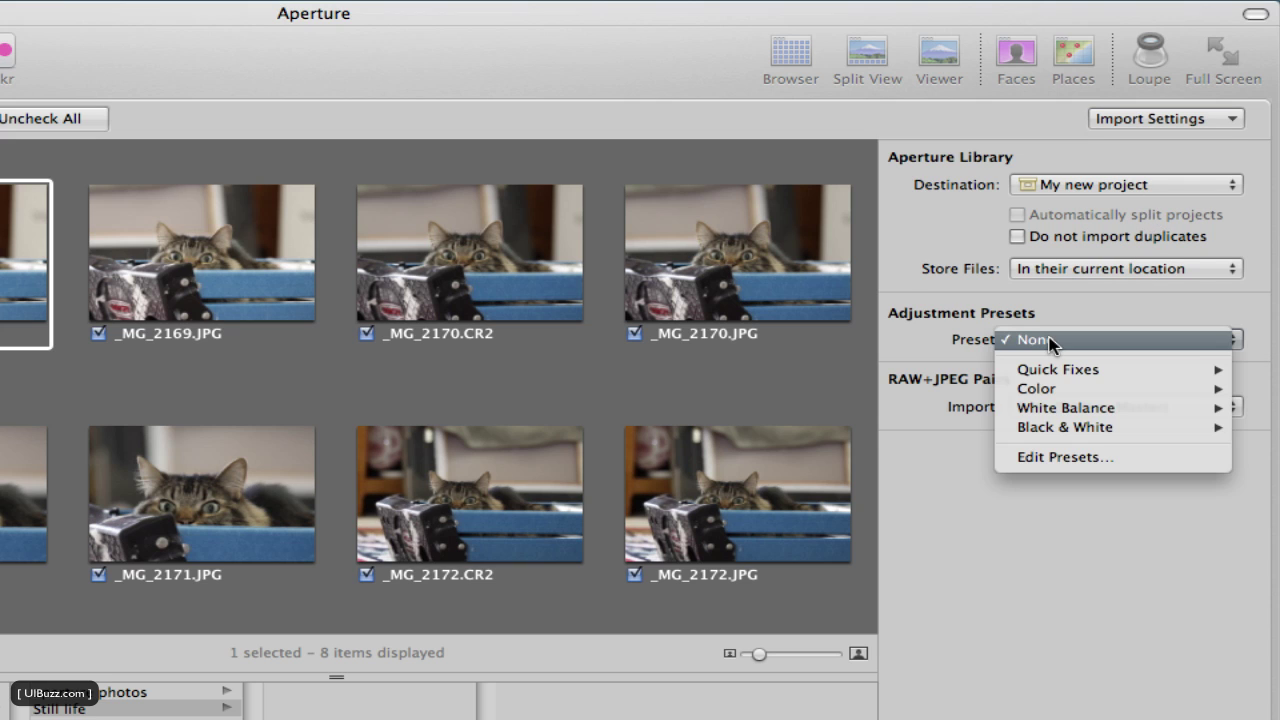
mouse_move(1043, 372)
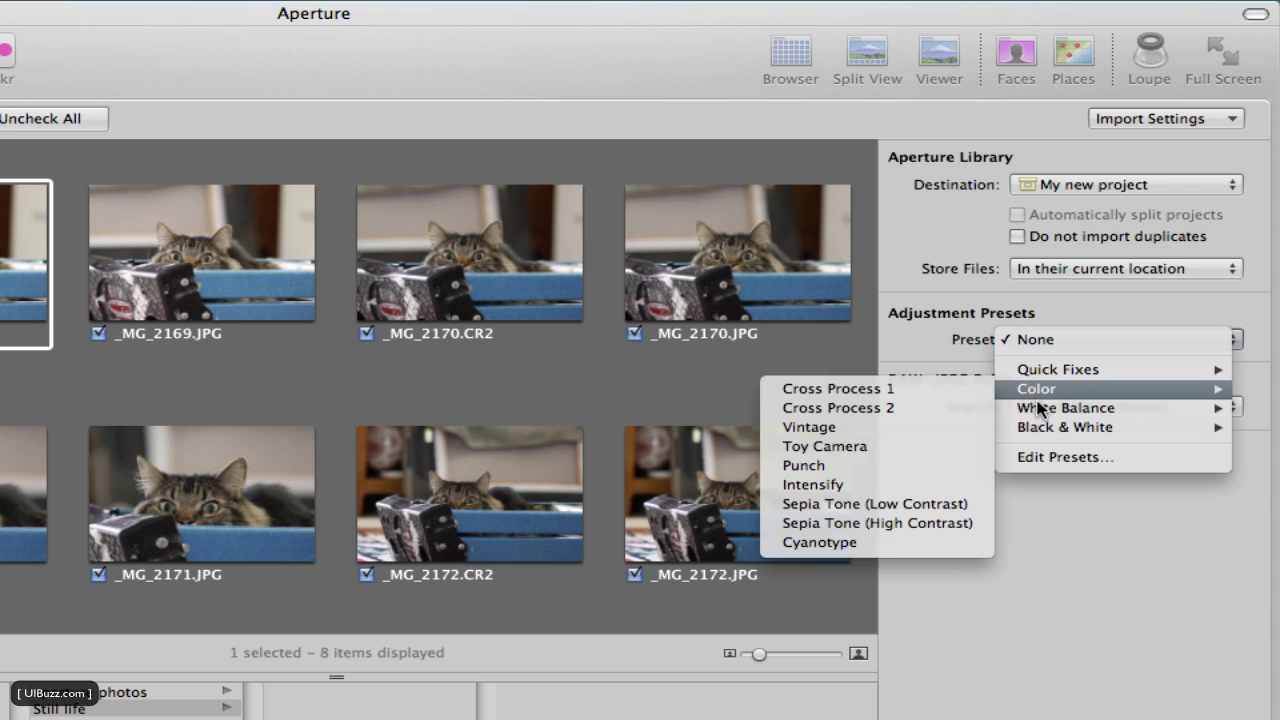
mouse_move(1048, 428)
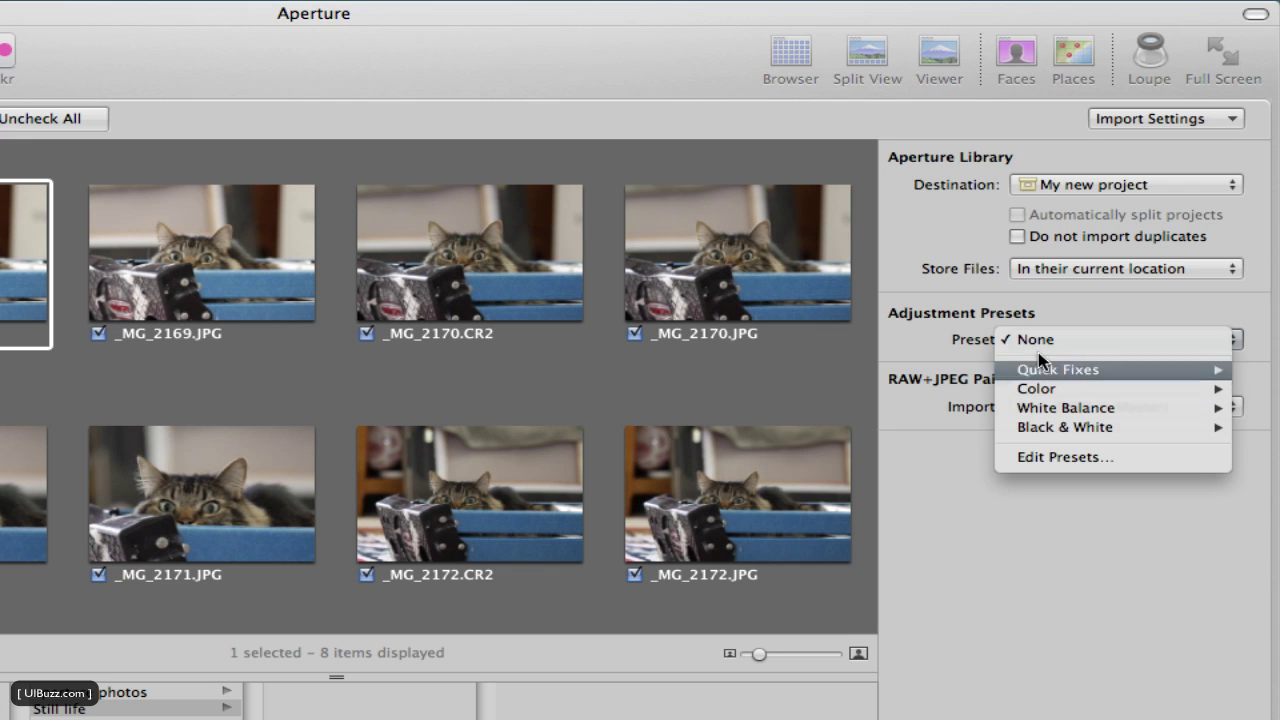
left_click(973, 268)
left_click(1124, 120)
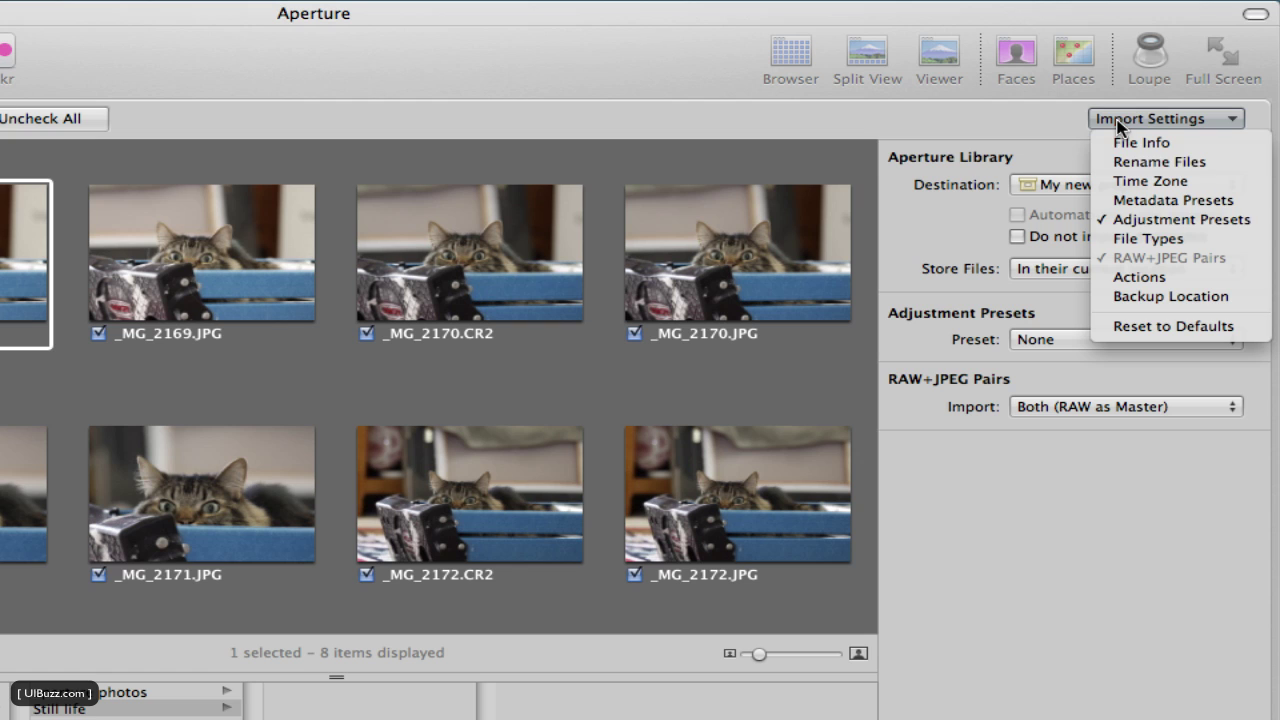
left_click(1167, 221)
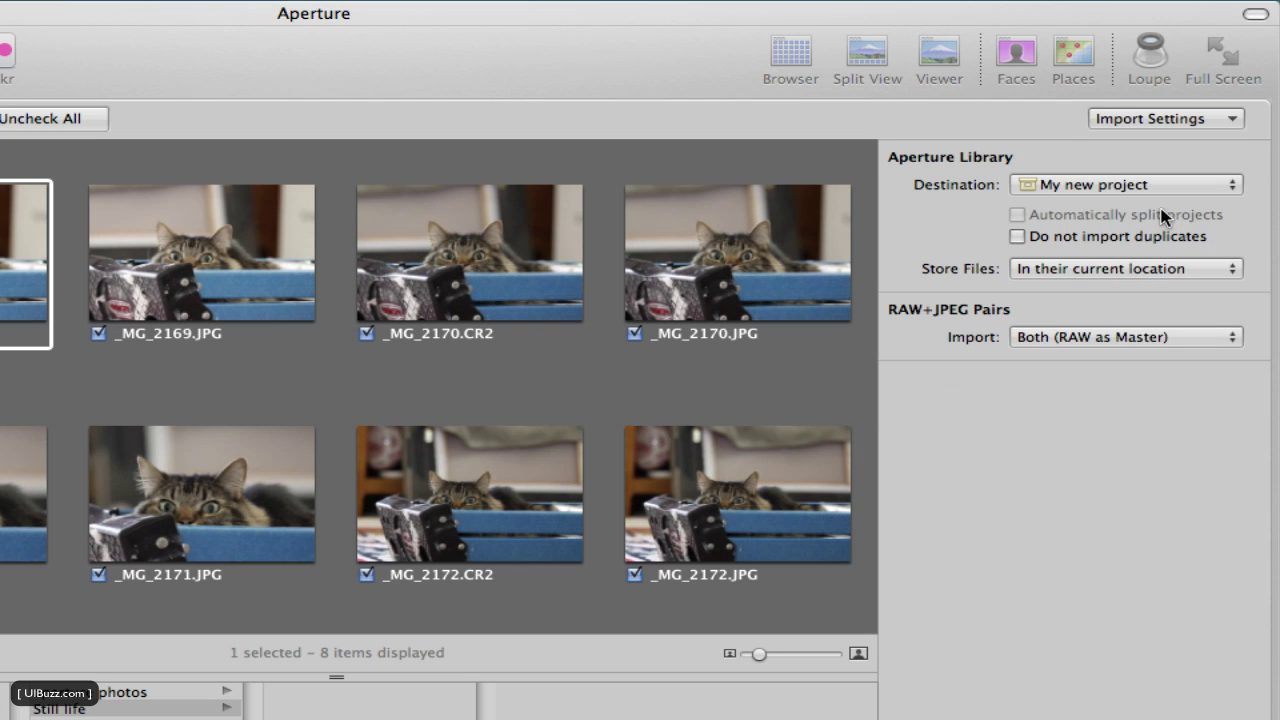
Show the Actions import section to view its AppleScript option, and hide the section again.
left_click(1123, 119)
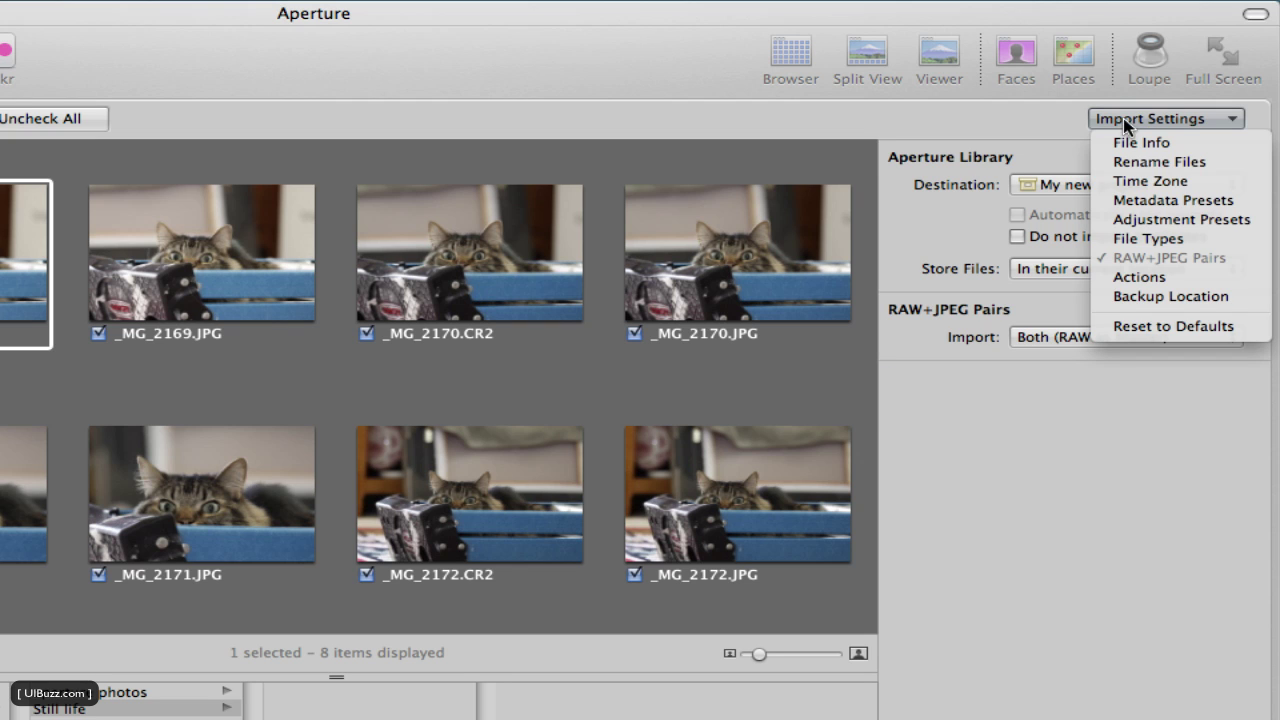
left_click(1138, 278)
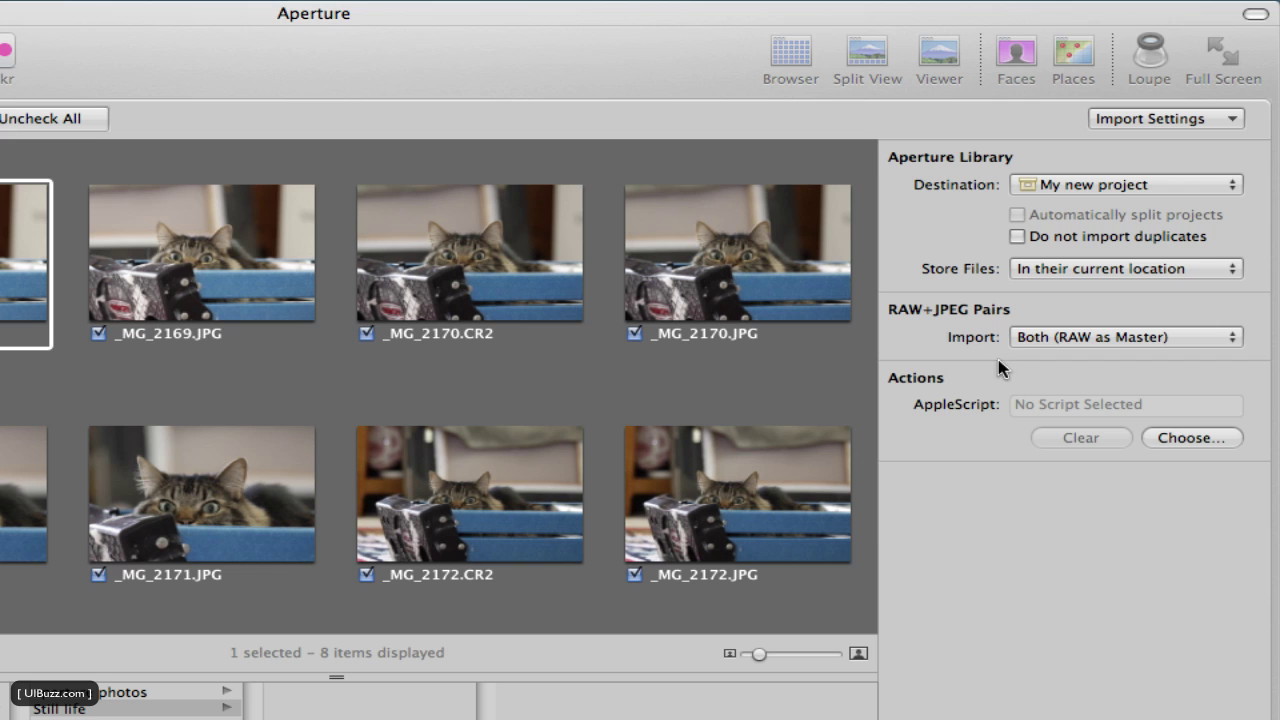
left_click(1138, 120)
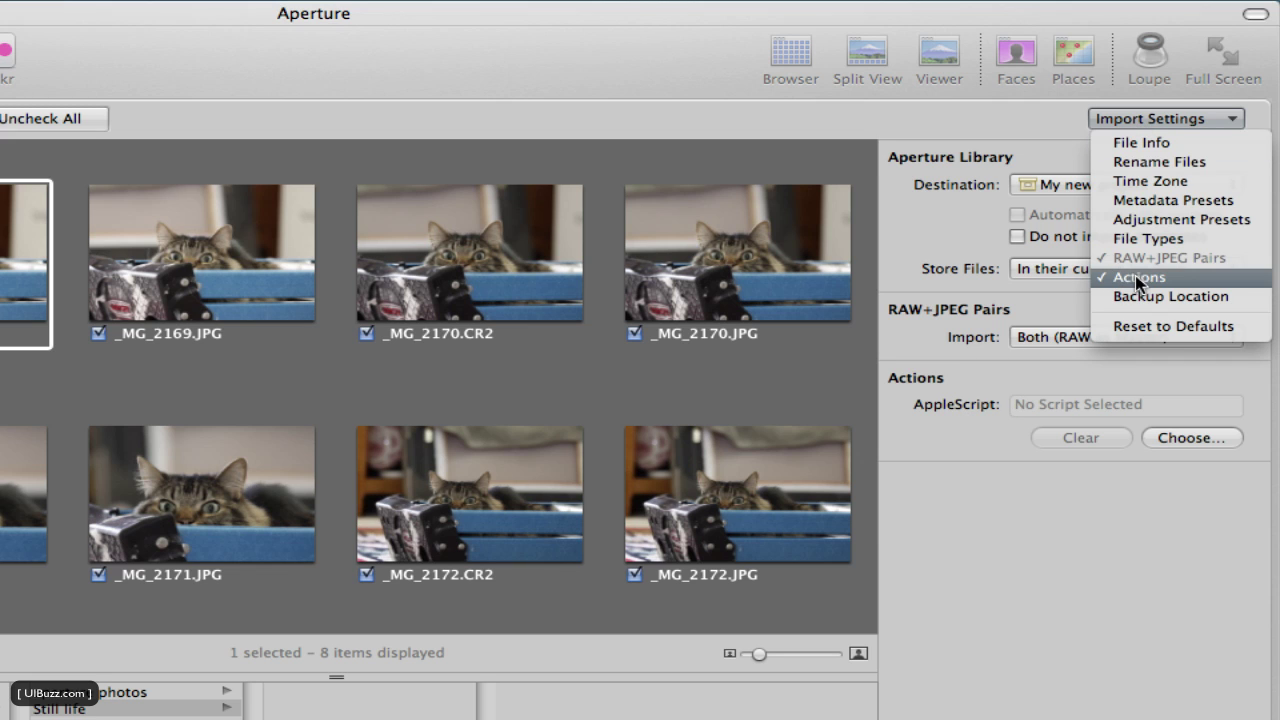
left_click(1138, 283)
Show the Backup Location import section, look through the available backup destinations without changing the choice, and hide the section again.
left_click(1100, 120)
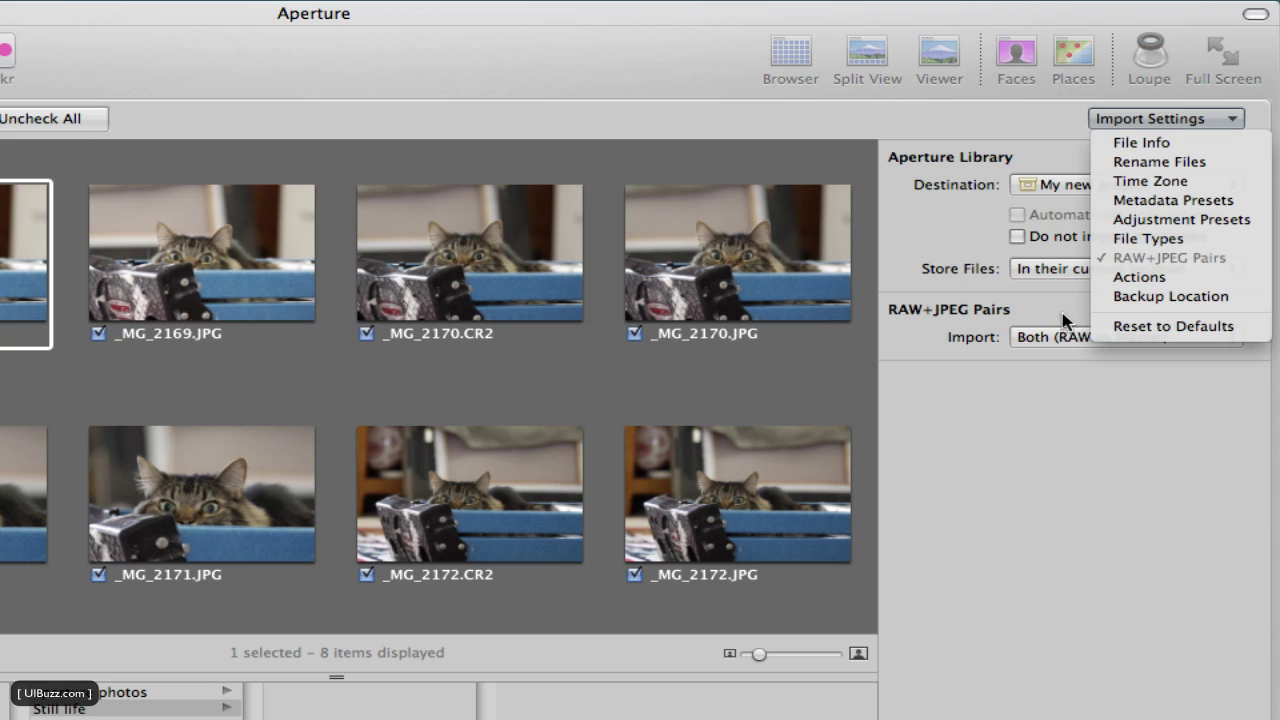
left_click(1132, 298)
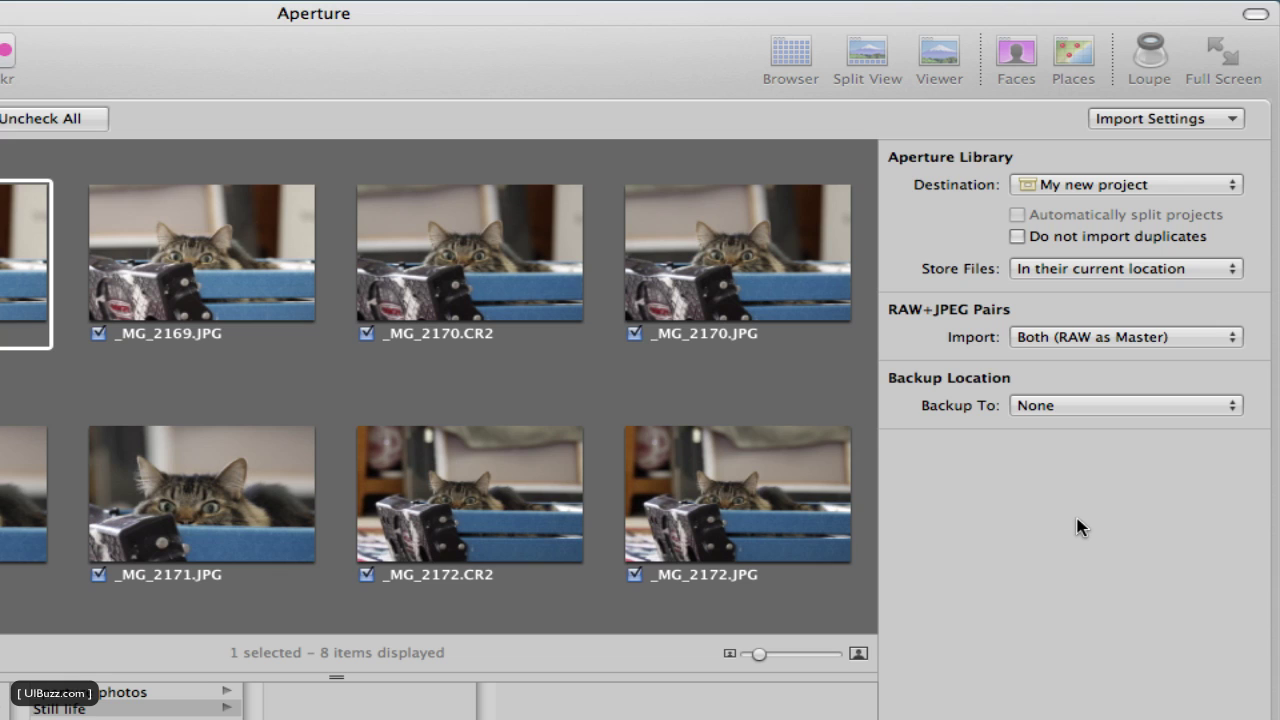
left_click(1084, 408)
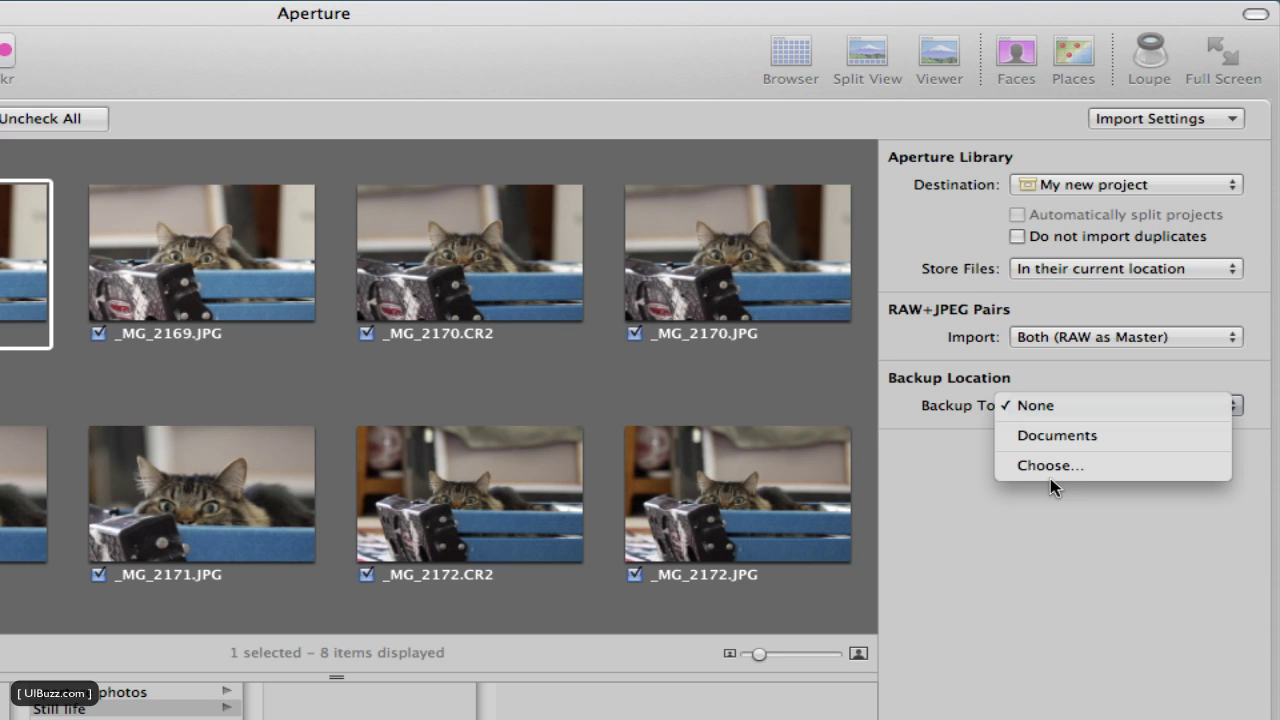
left_click(1040, 535)
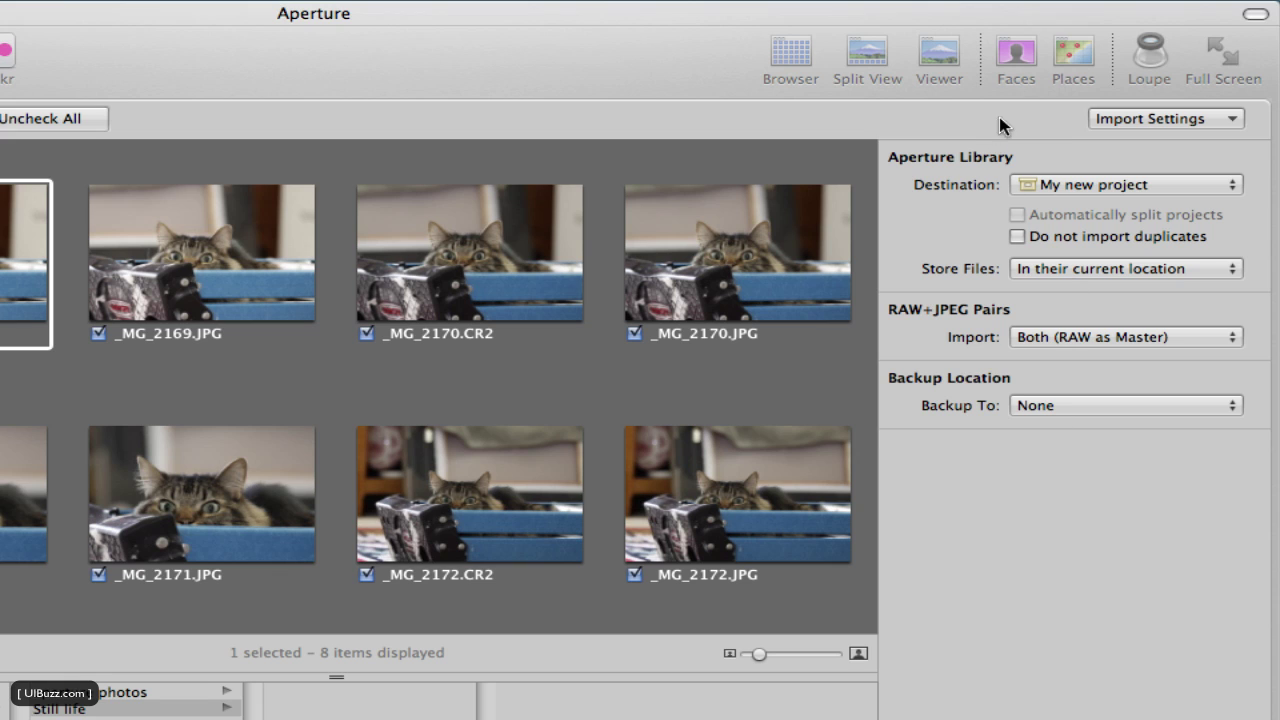
left_click(1140, 118)
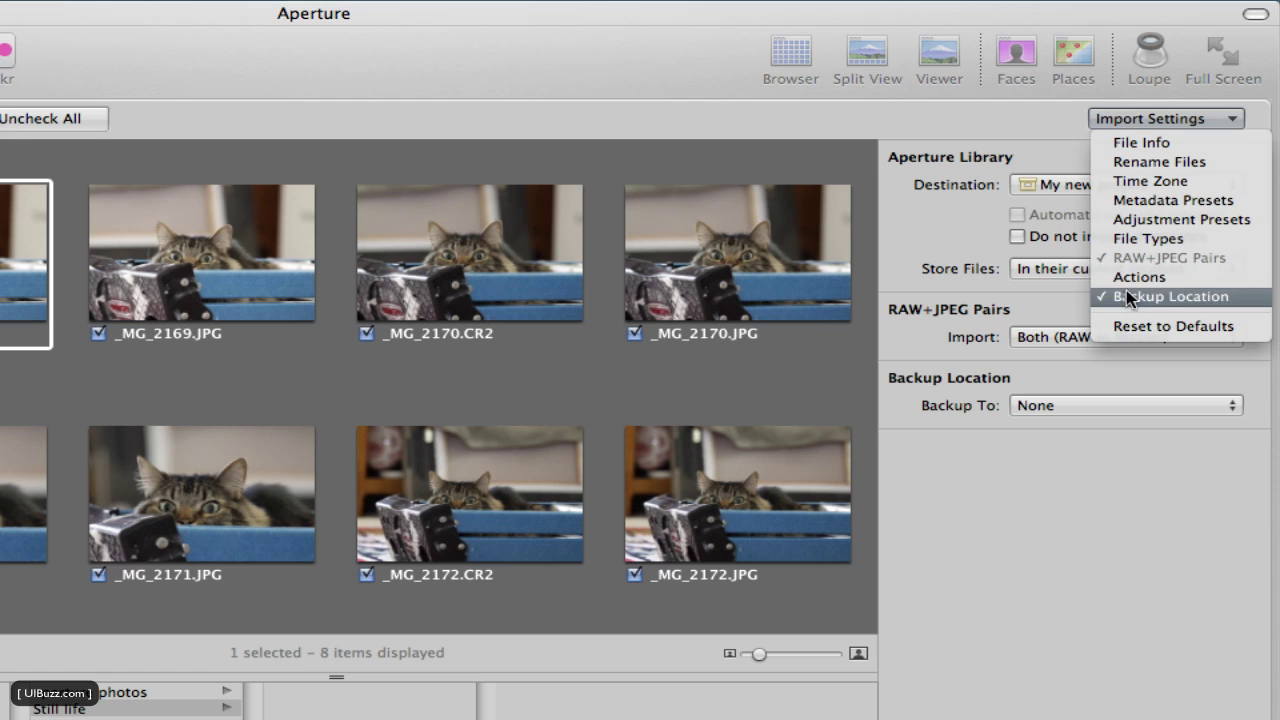
left_click(1128, 296)
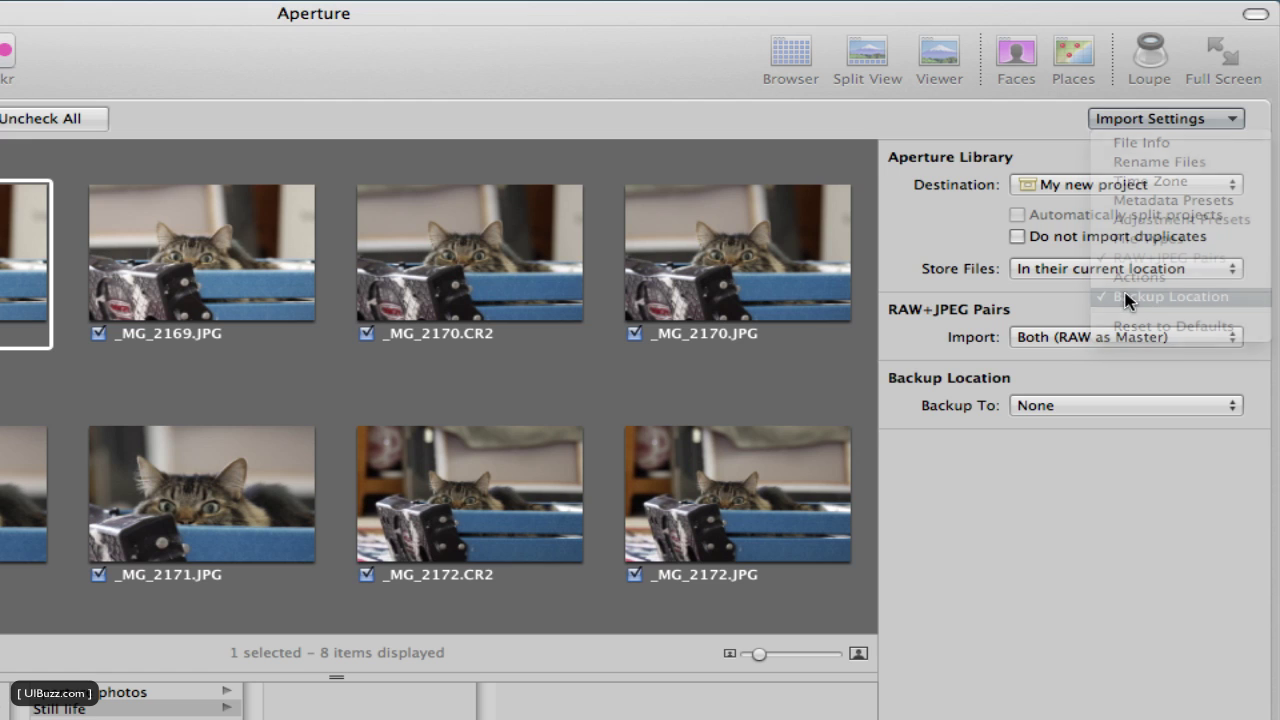
Show the Metadata Presets import section and choose the Basic Info preset for the import.
left_click(1122, 124)
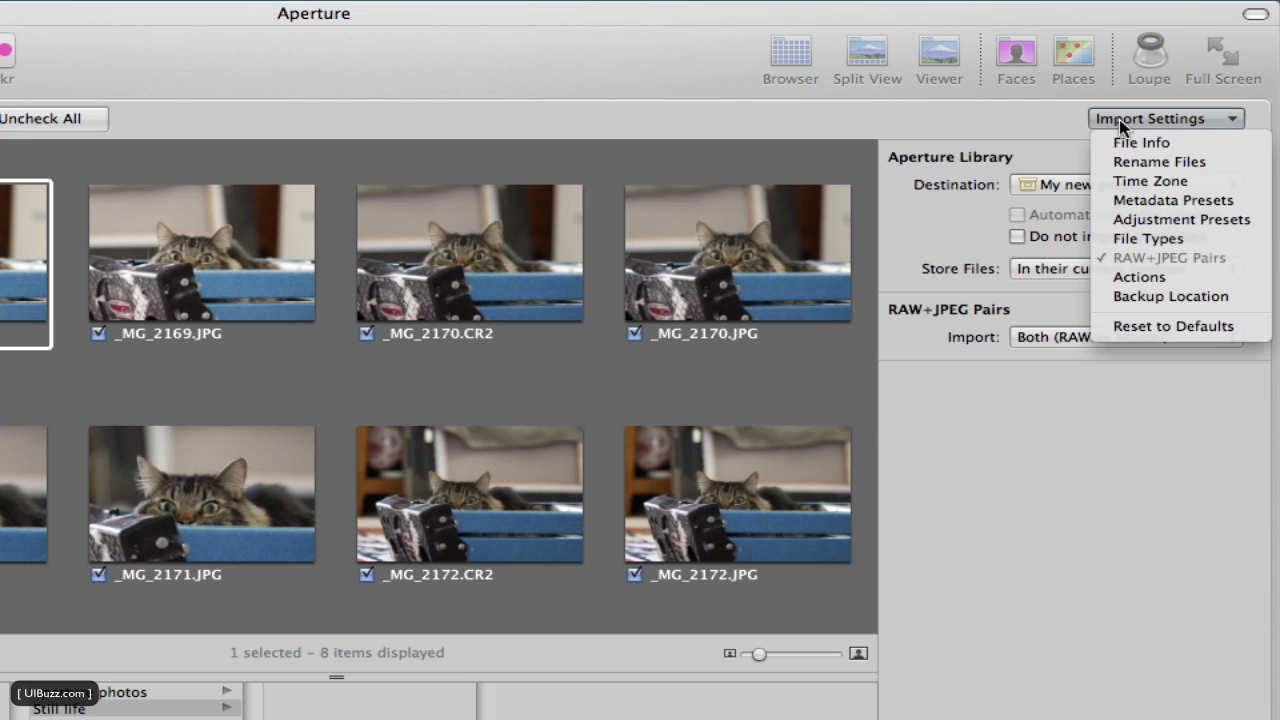
left_click(1147, 203)
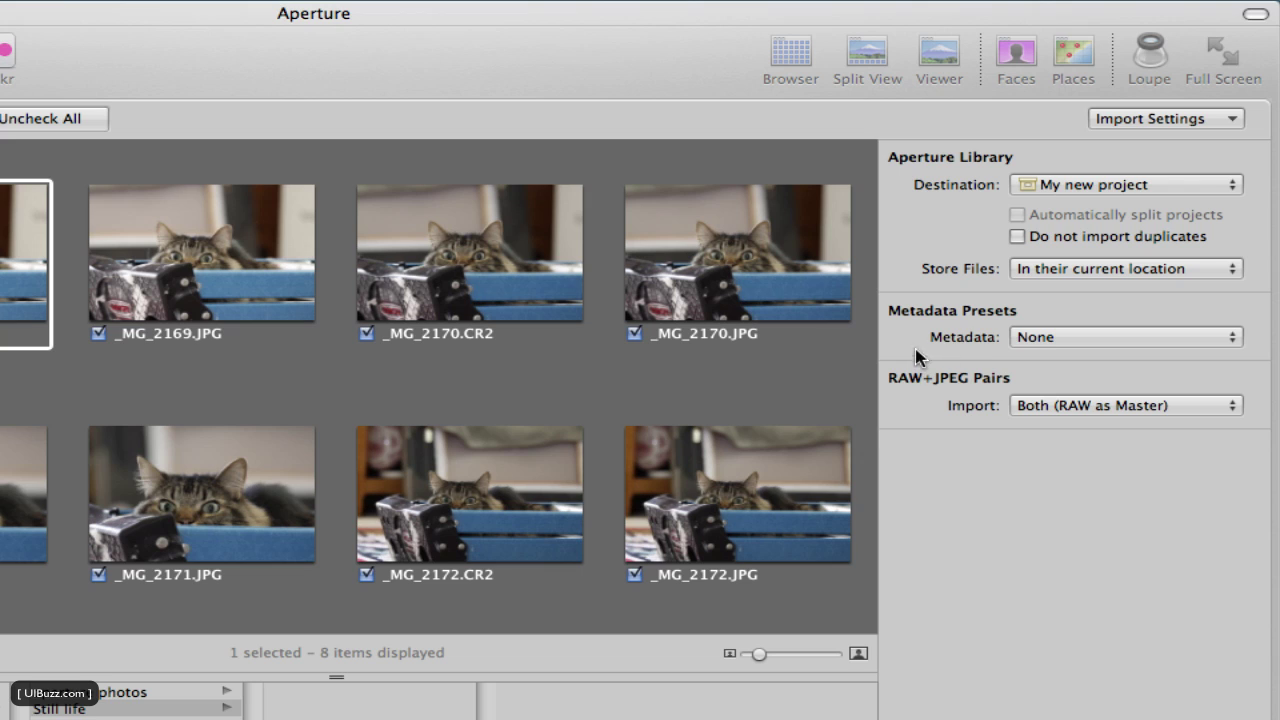
left_click(1059, 340)
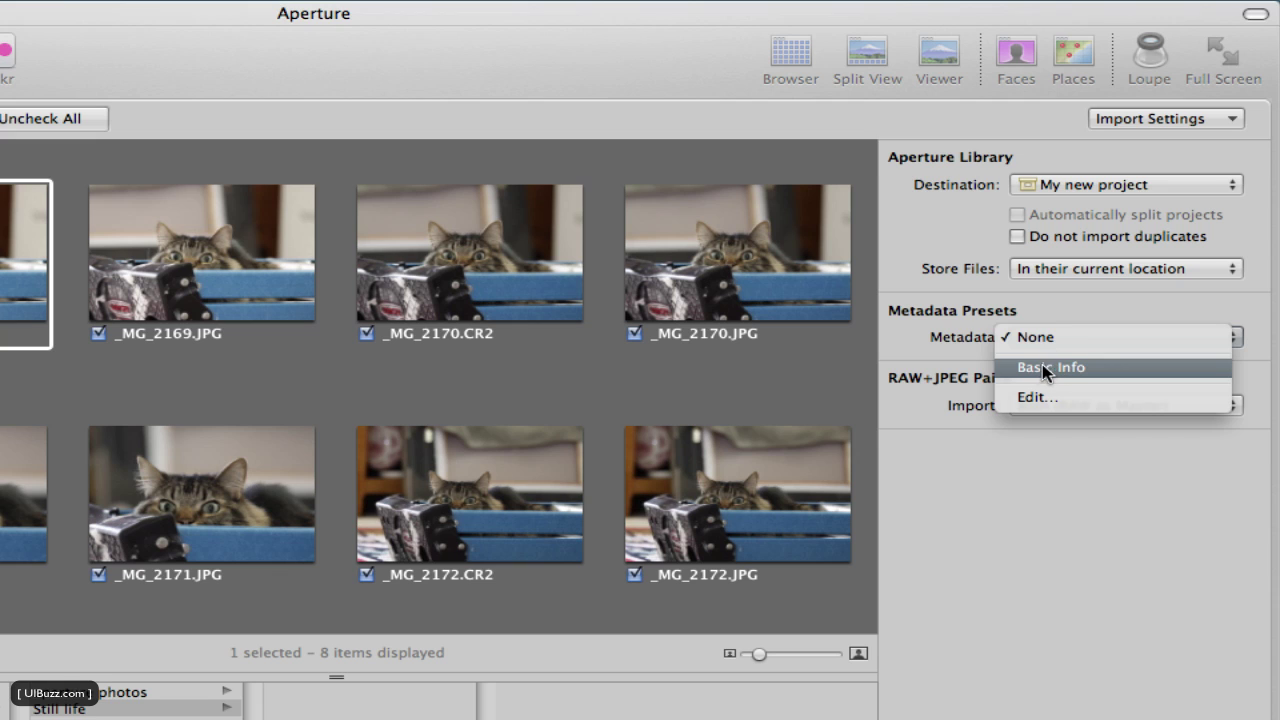
left_click(1036, 369)
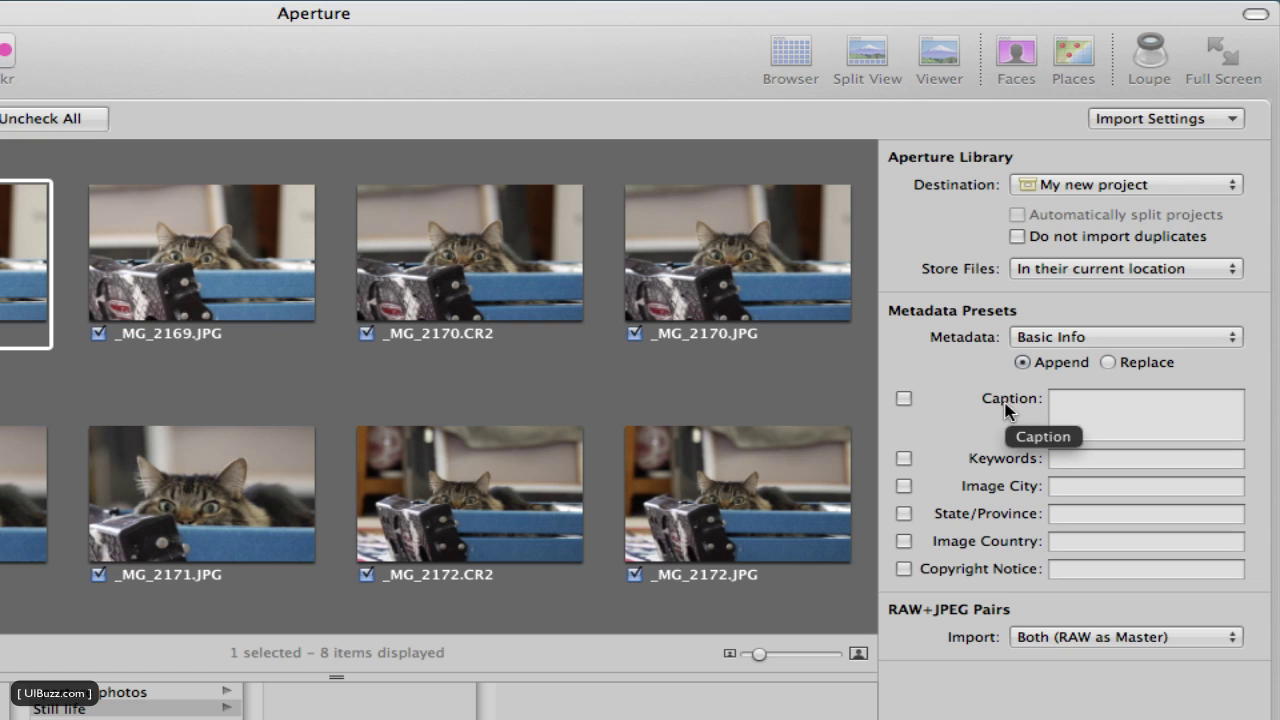
Select all eight photos and enter the caption "Cat playing in the ladder." in the import metadata.
left_click(866, 226)
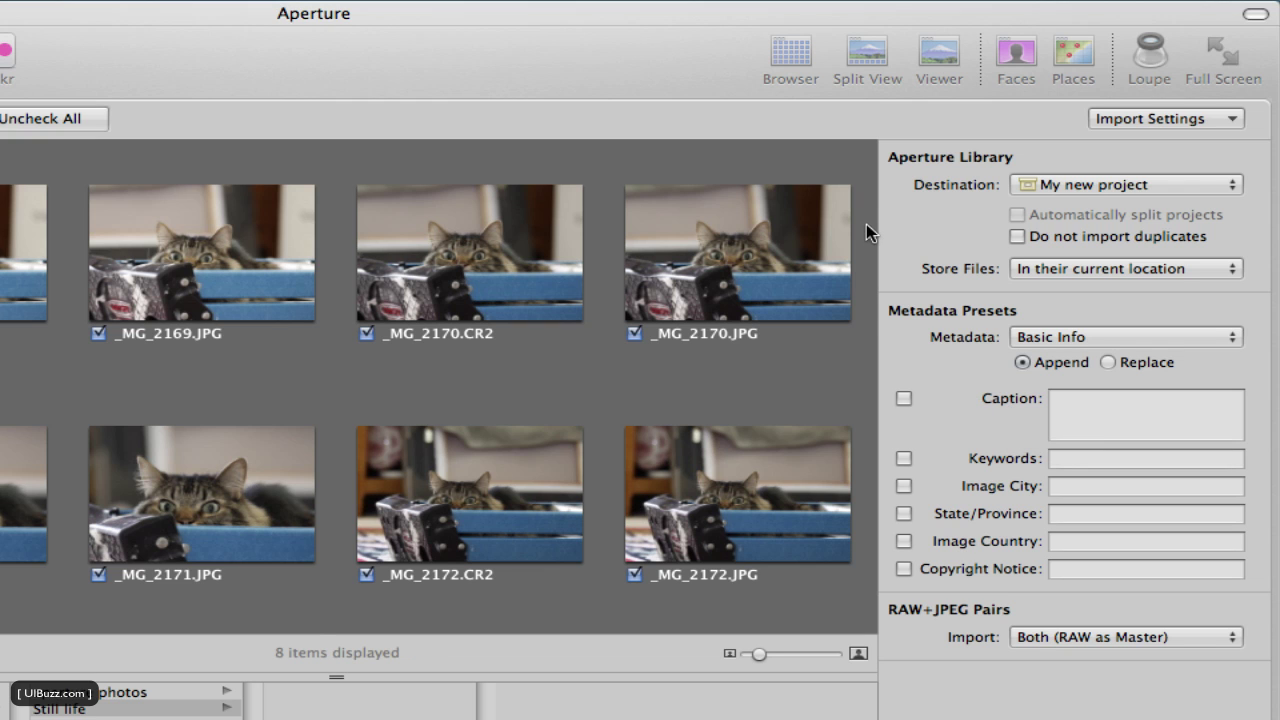
left_click_drag(866, 200, 323, 557)
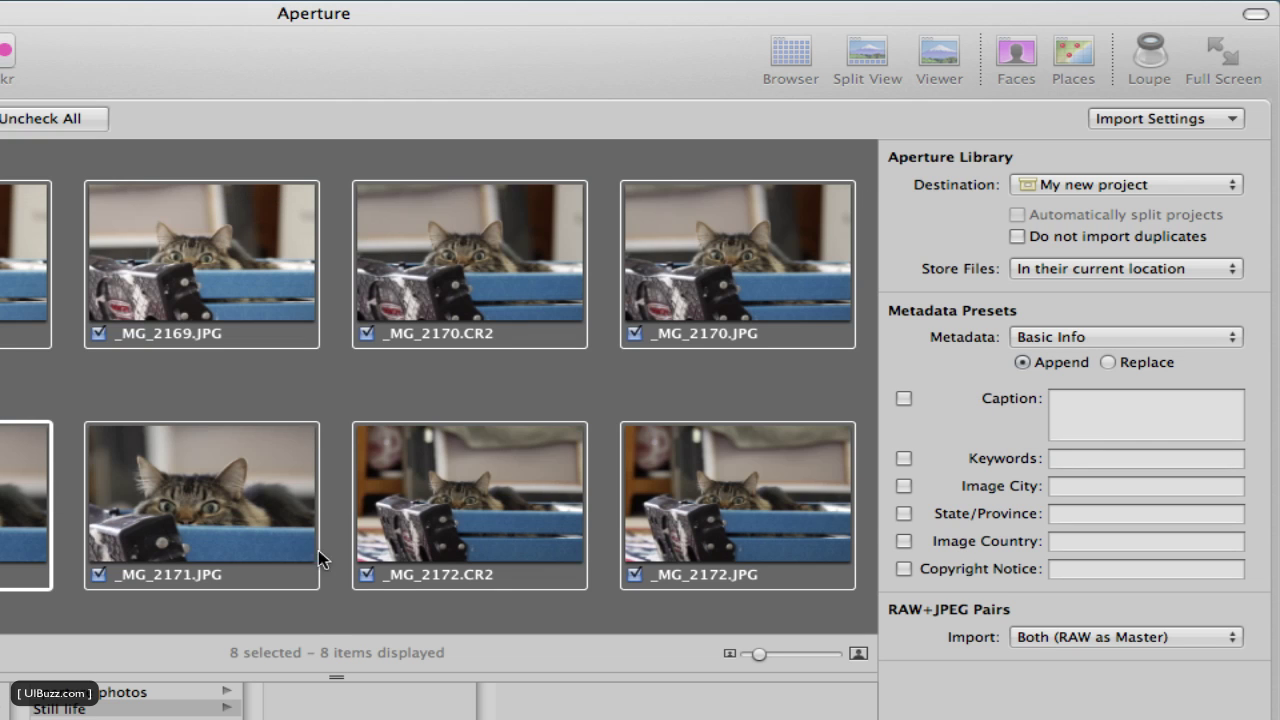
left_click(1122, 414)
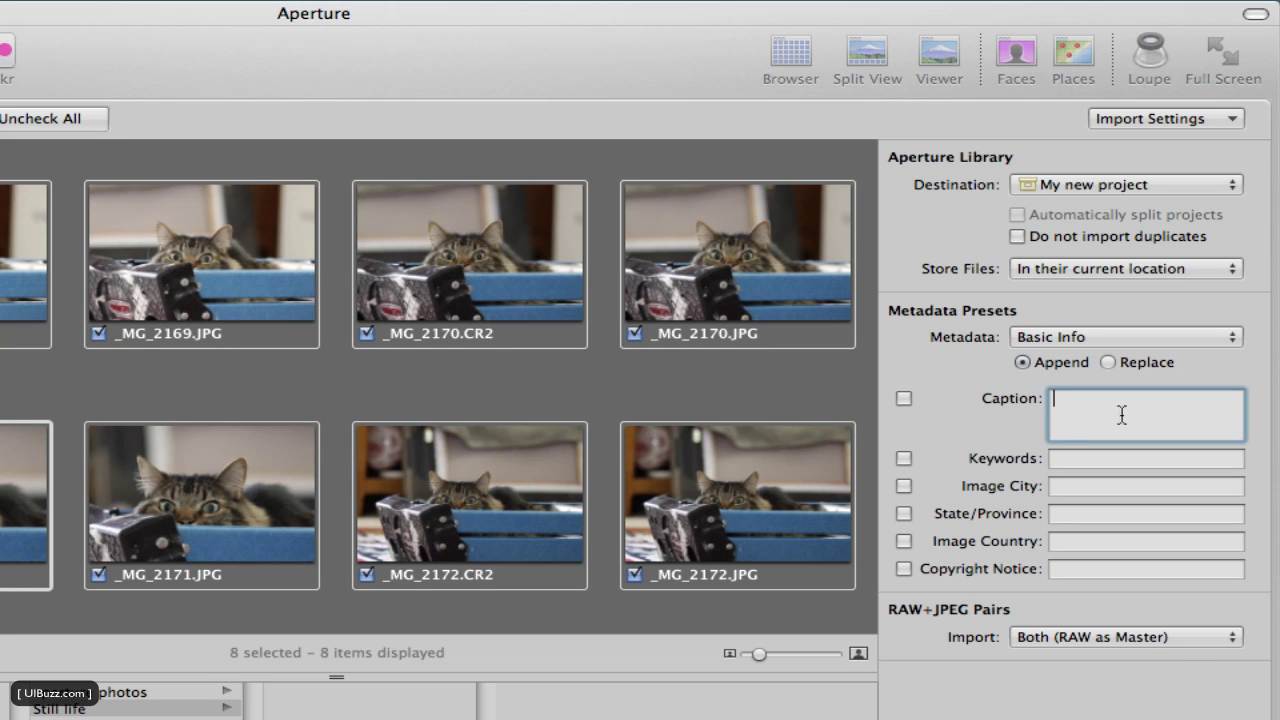
type("Cat playing in the ladder.")
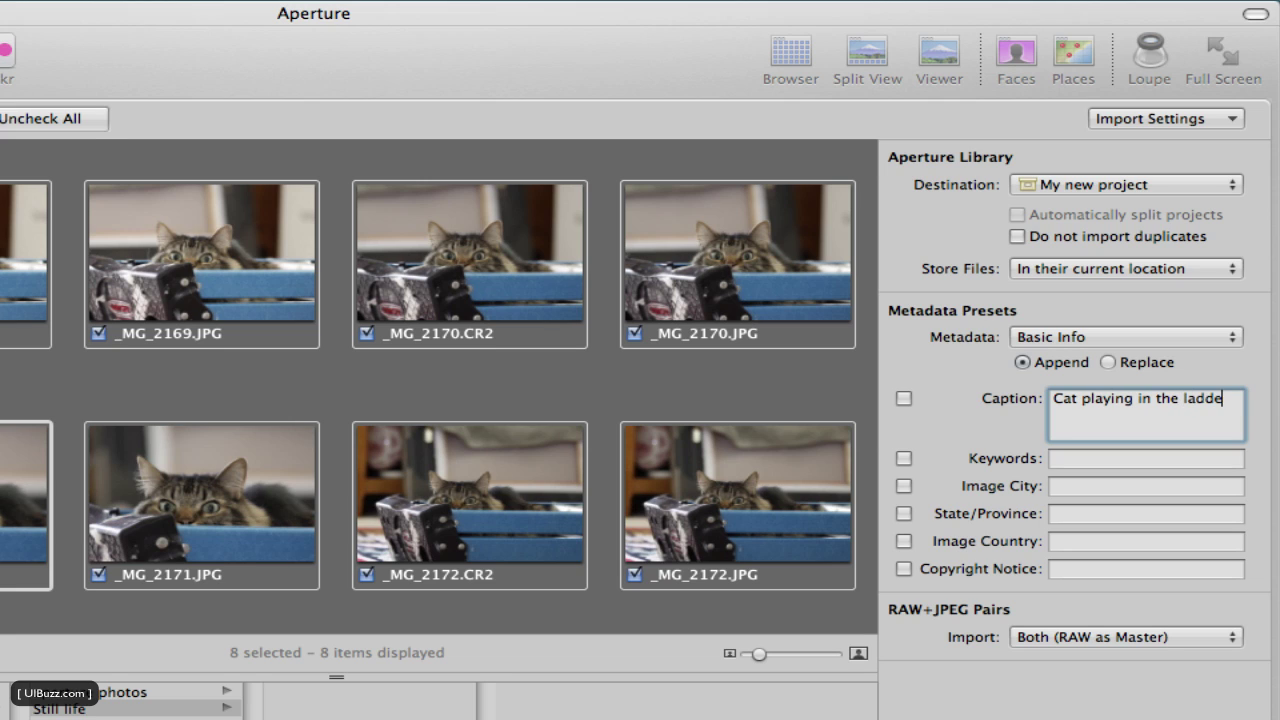
Set the import keywords to "cat, blue, closeup" and fill in the copyright notice with the © symbol and the photographer's name.
left_click(1087, 458)
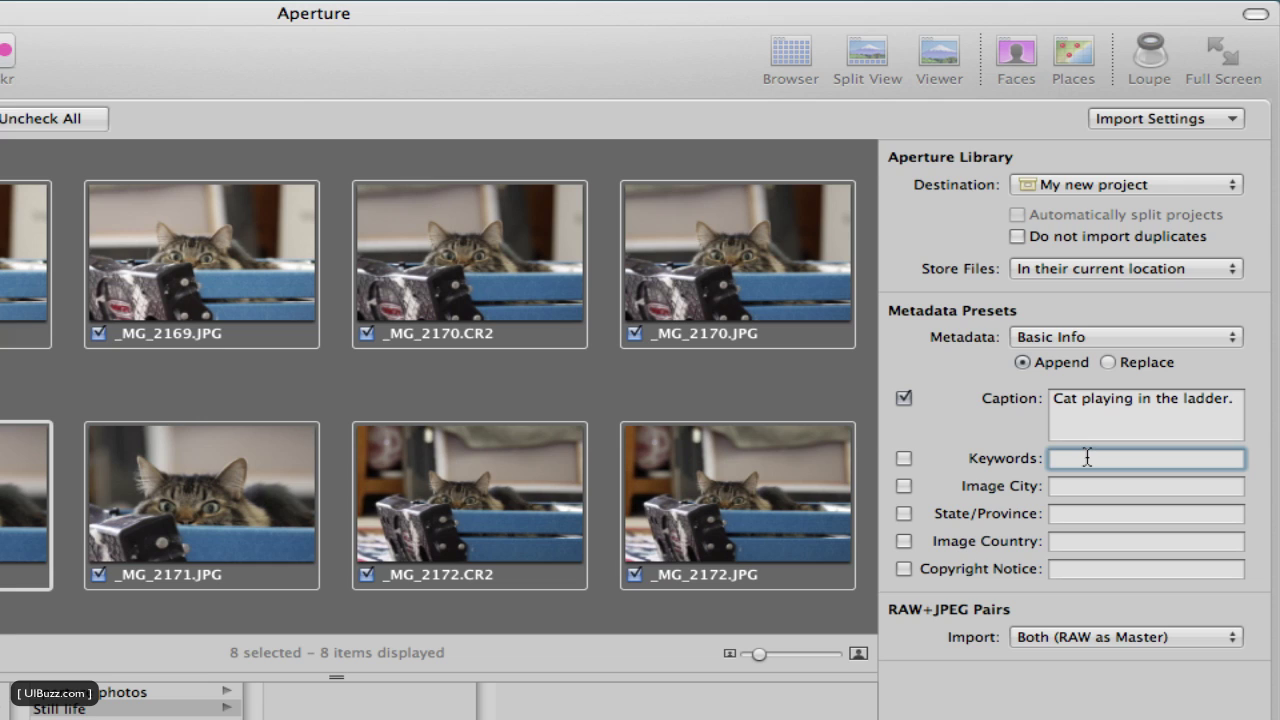
type("cat, blue, closeup")
left_click(1136, 488)
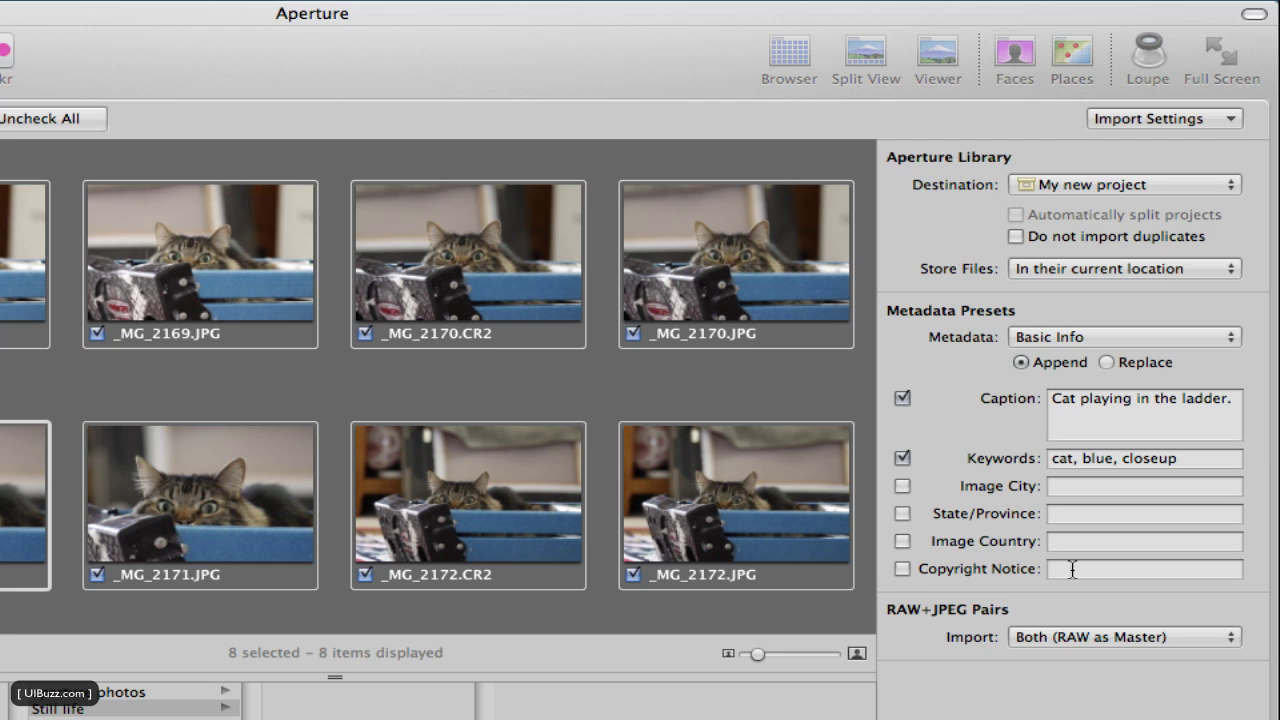
left_click(1072, 569)
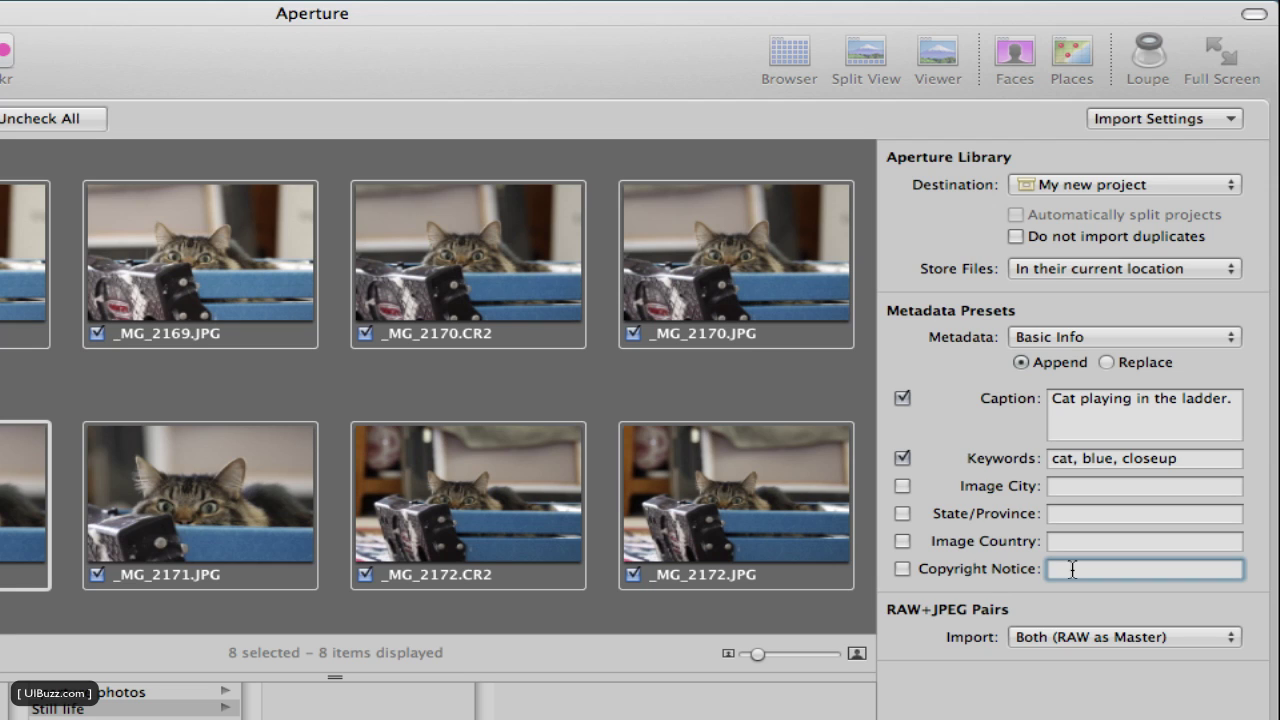
type("© Peter Witham")
key("Return")
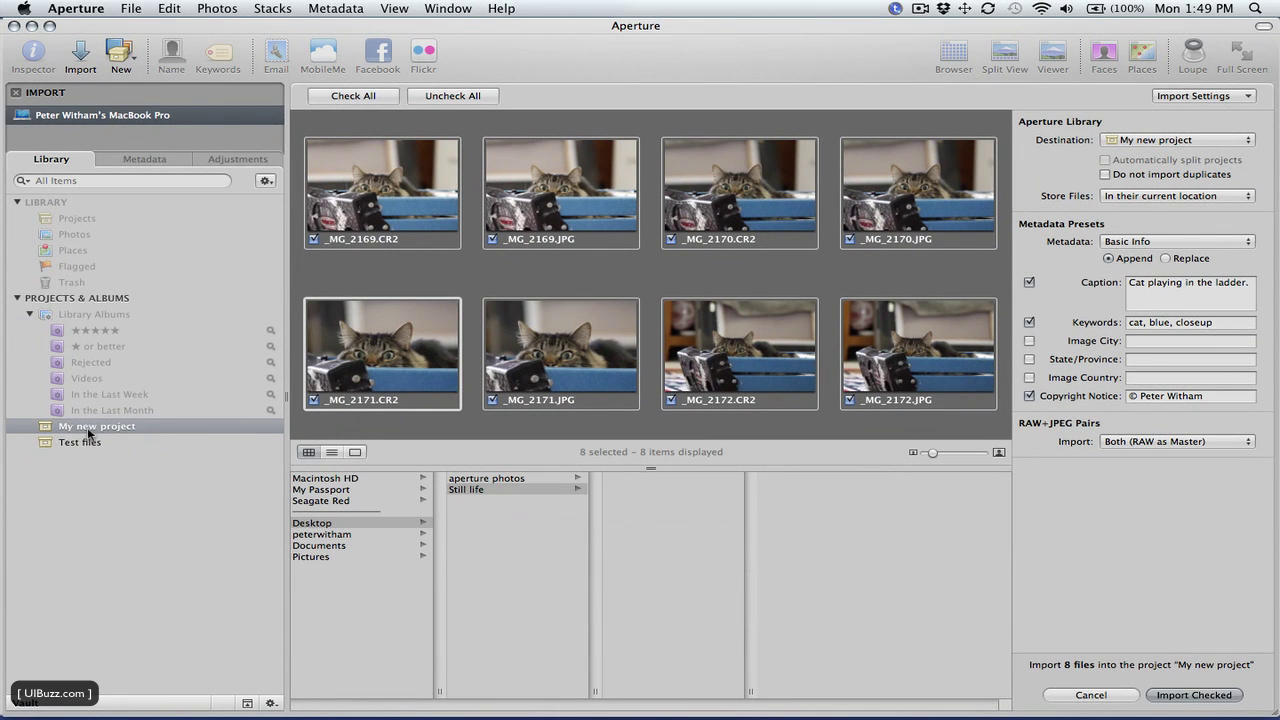
Import the checked files into My new project, dismiss the completion message, and deselect the imported photo.
left_click(88, 427)
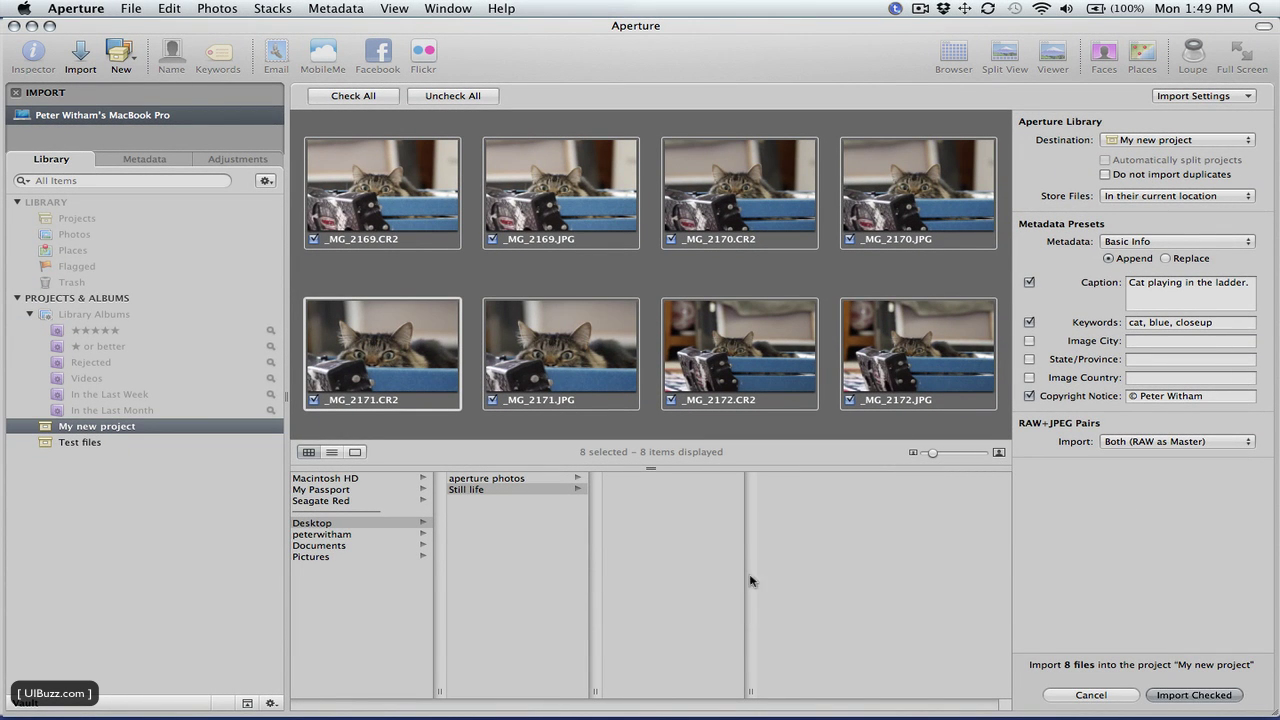
left_click(1187, 699)
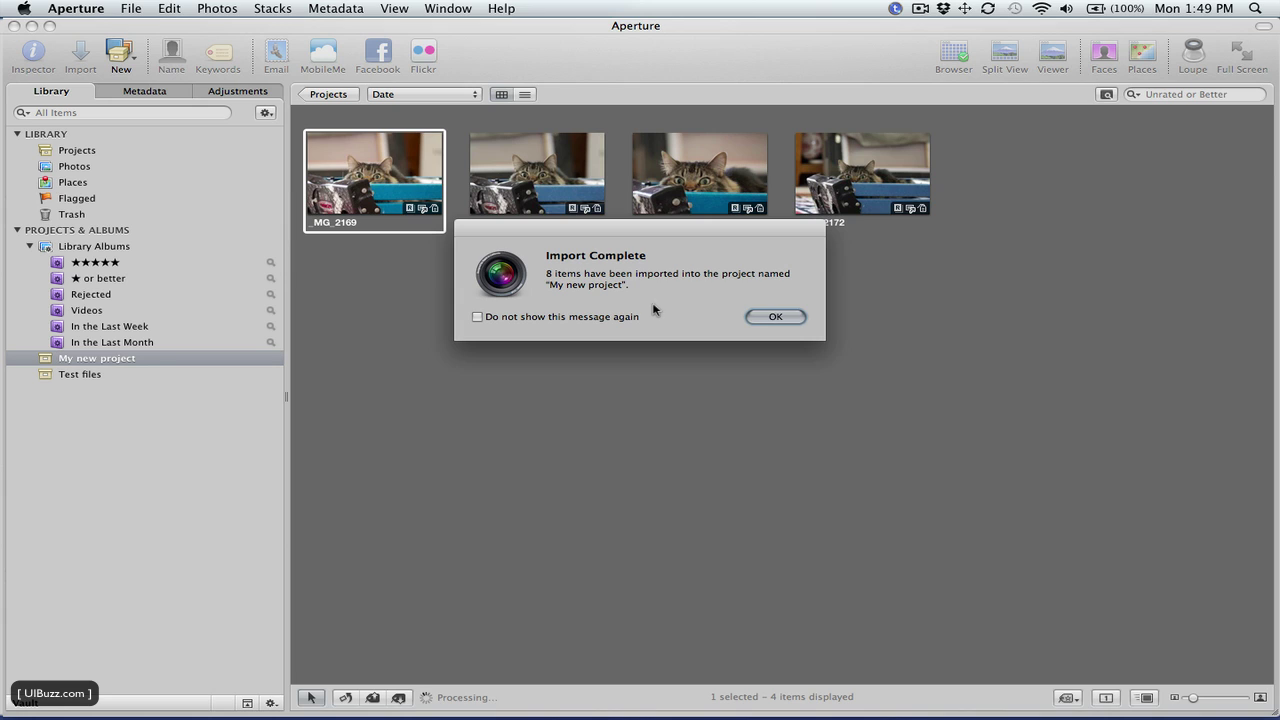
left_click(768, 317)
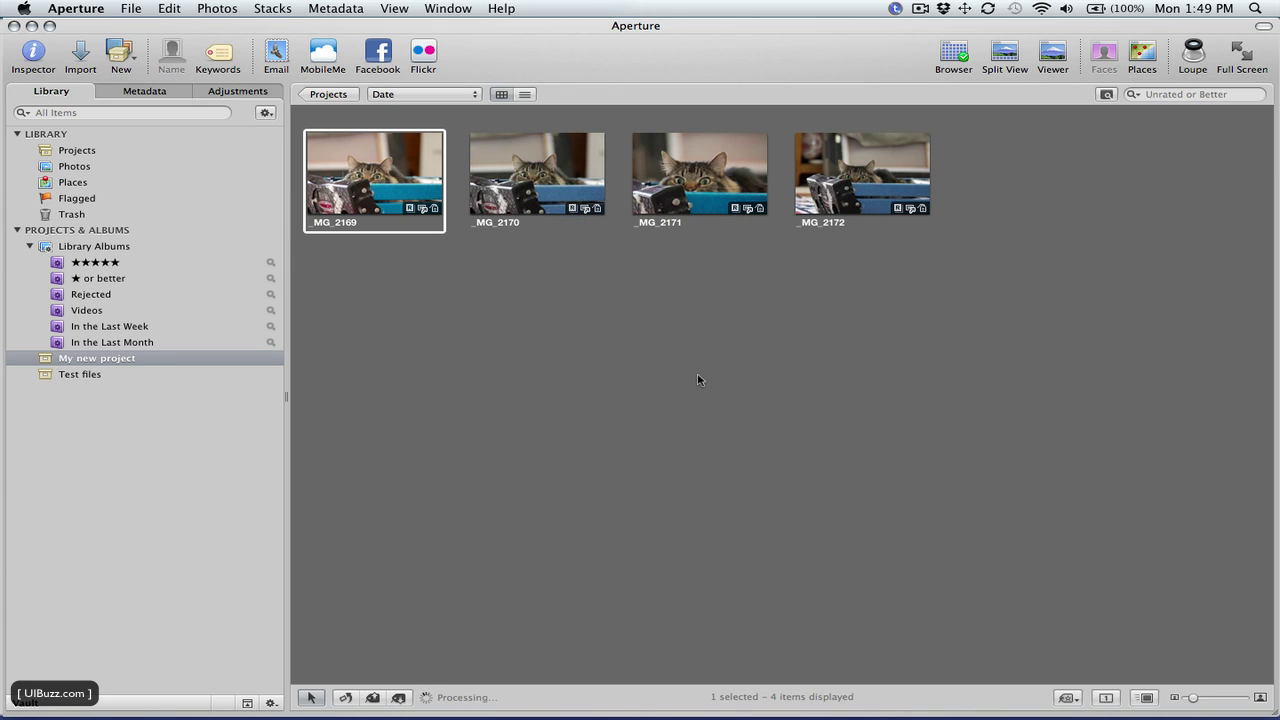
left_click(510, 491)
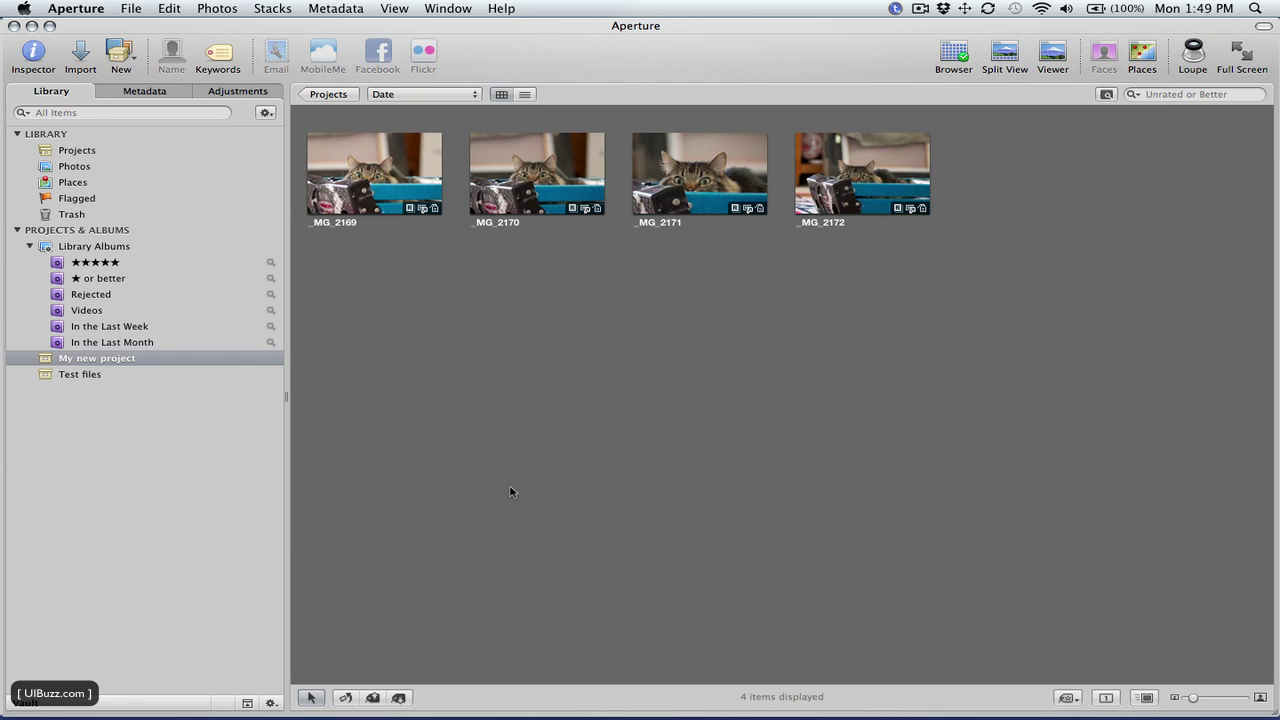